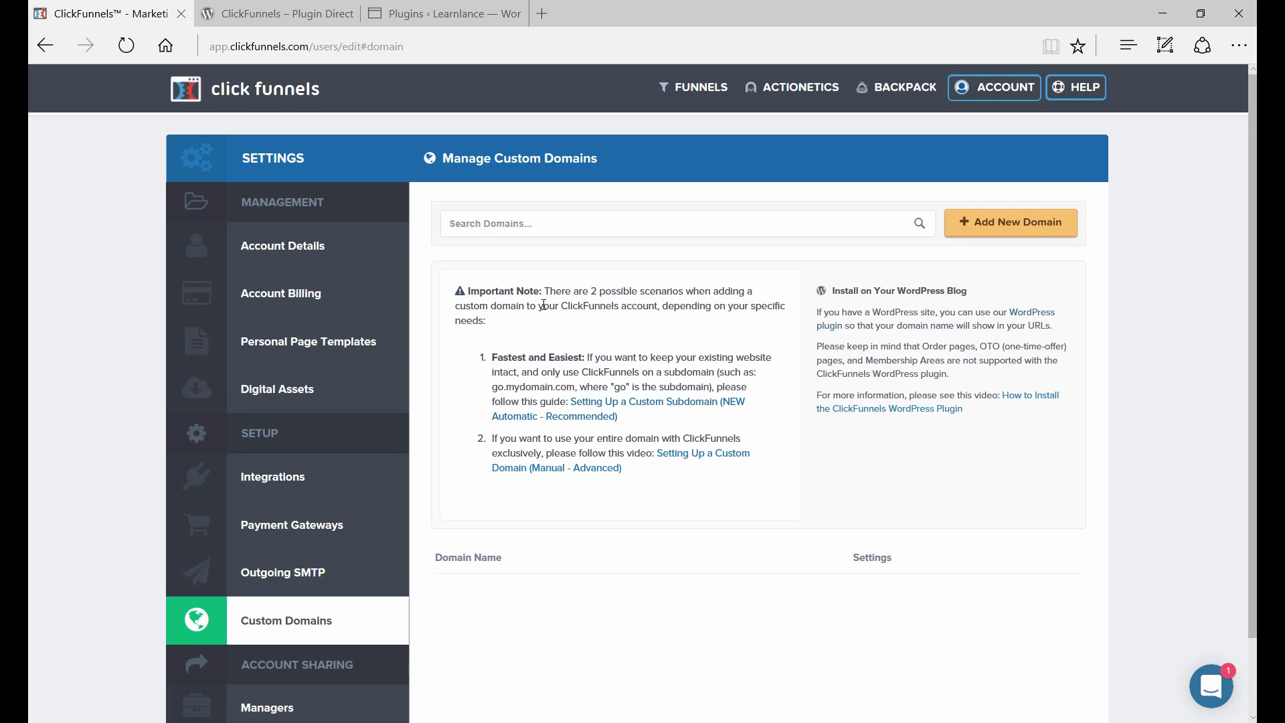
Step: Search Add Plugins for 'clickfunnels' and install the ClickFunnels plugin by ClickFunnels.com
click(405, 15)
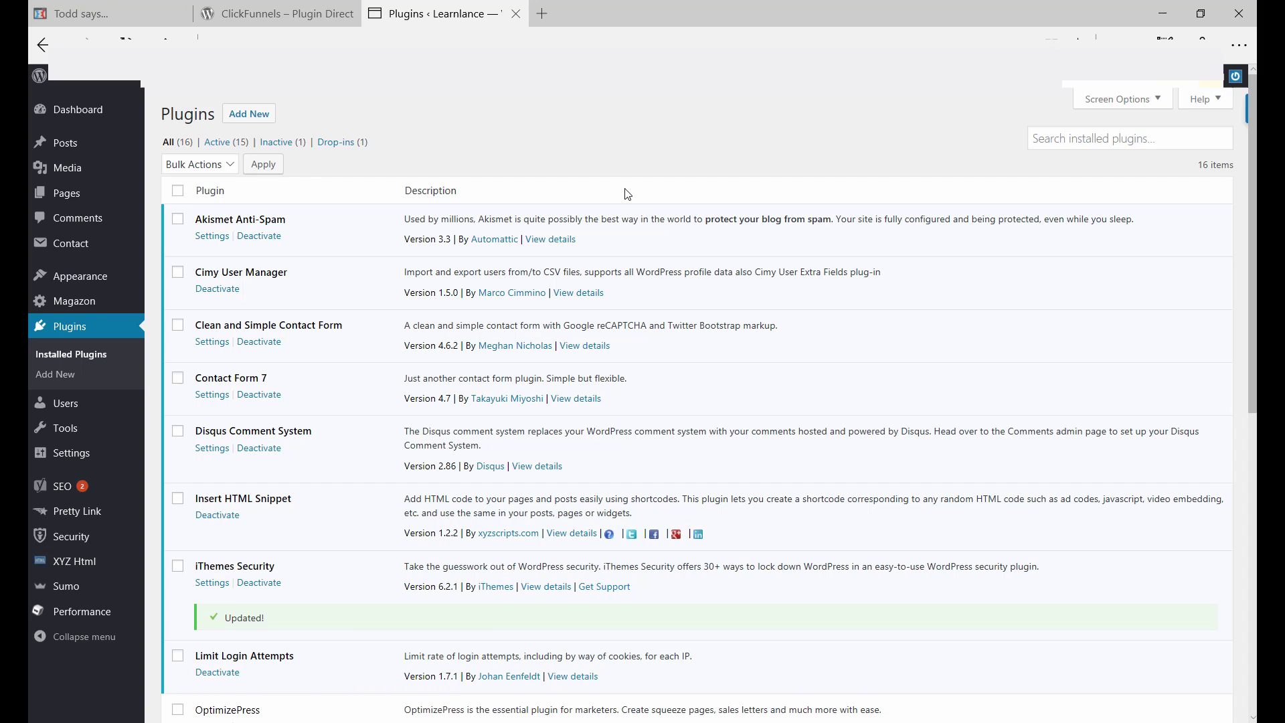
click(262, 125)
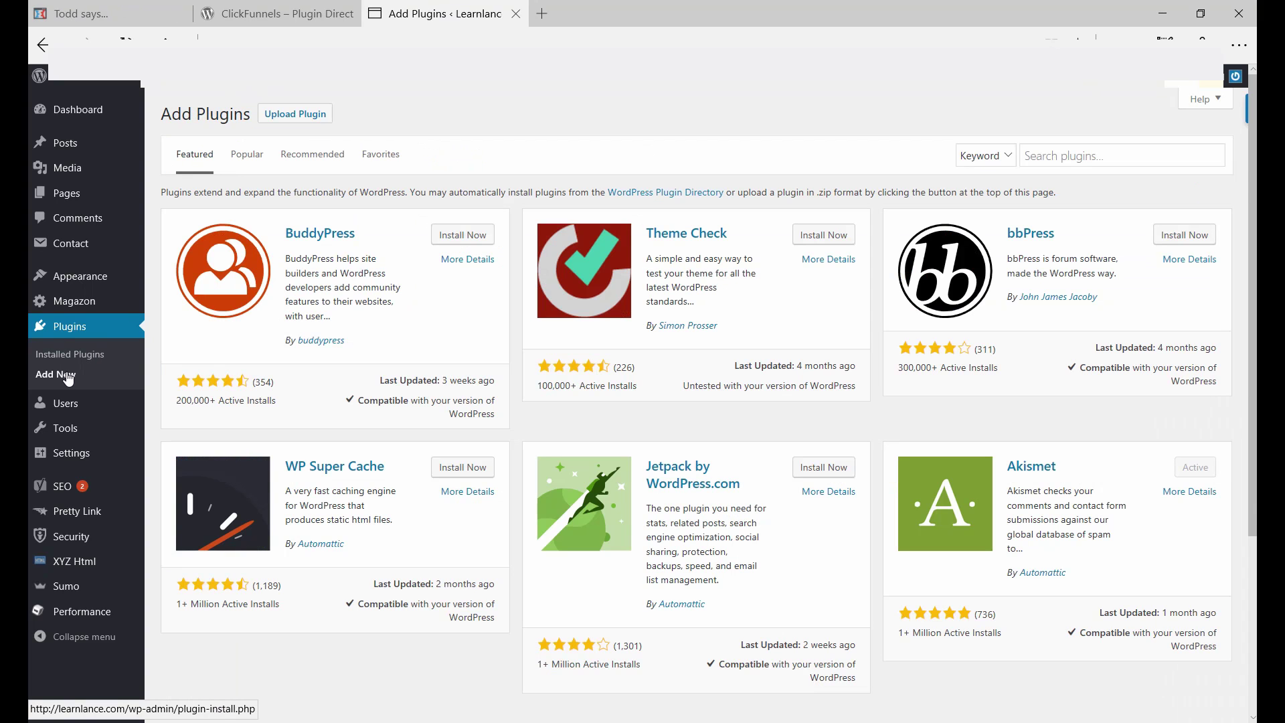
click(1049, 157)
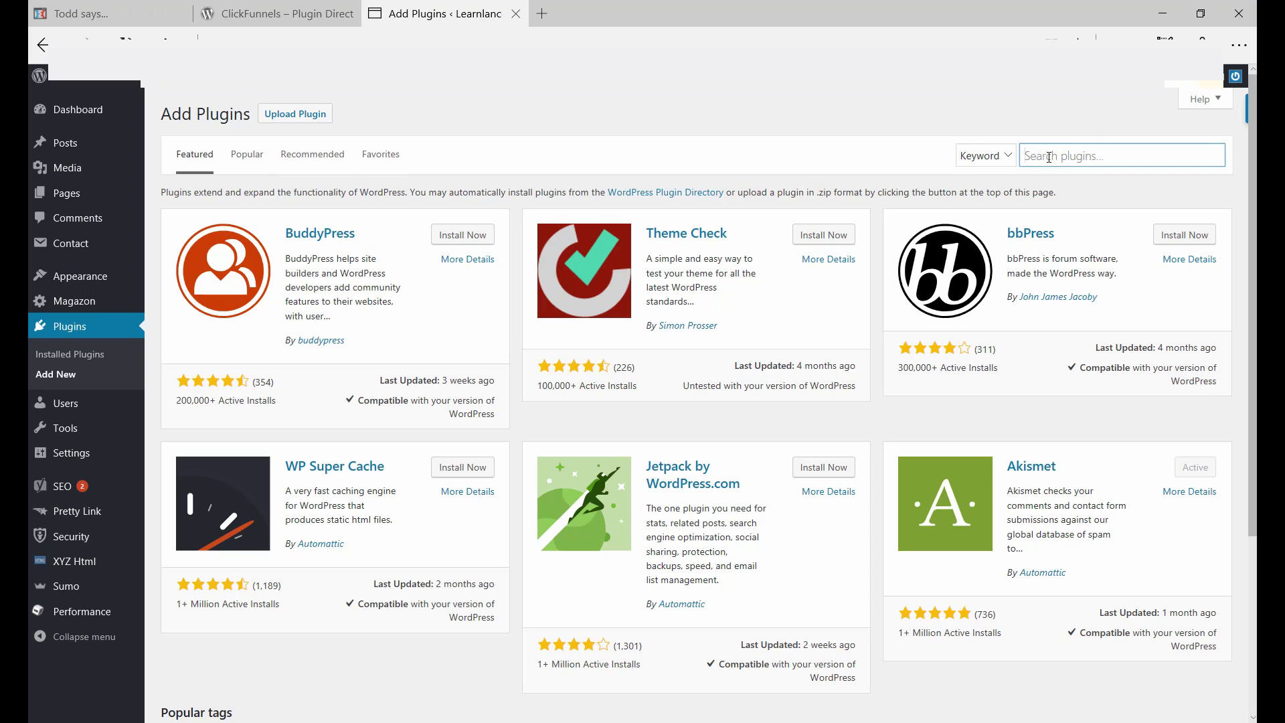
text(clickf)
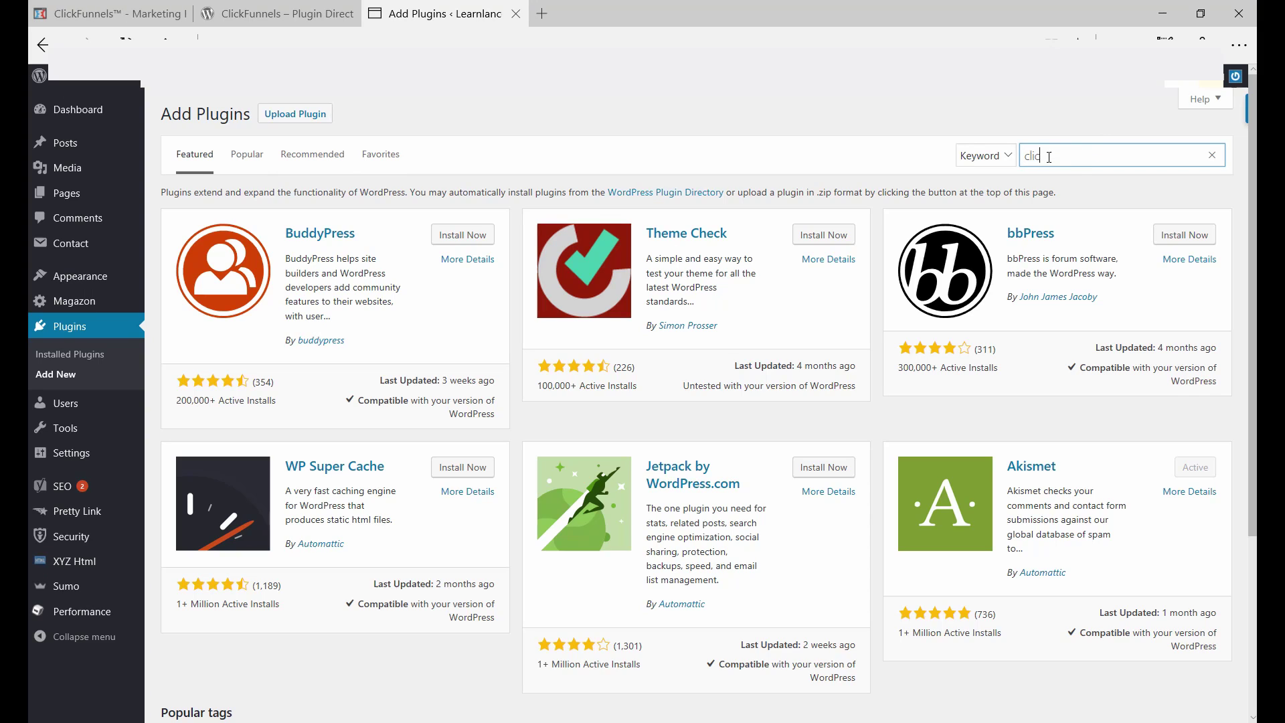
text(unnels)
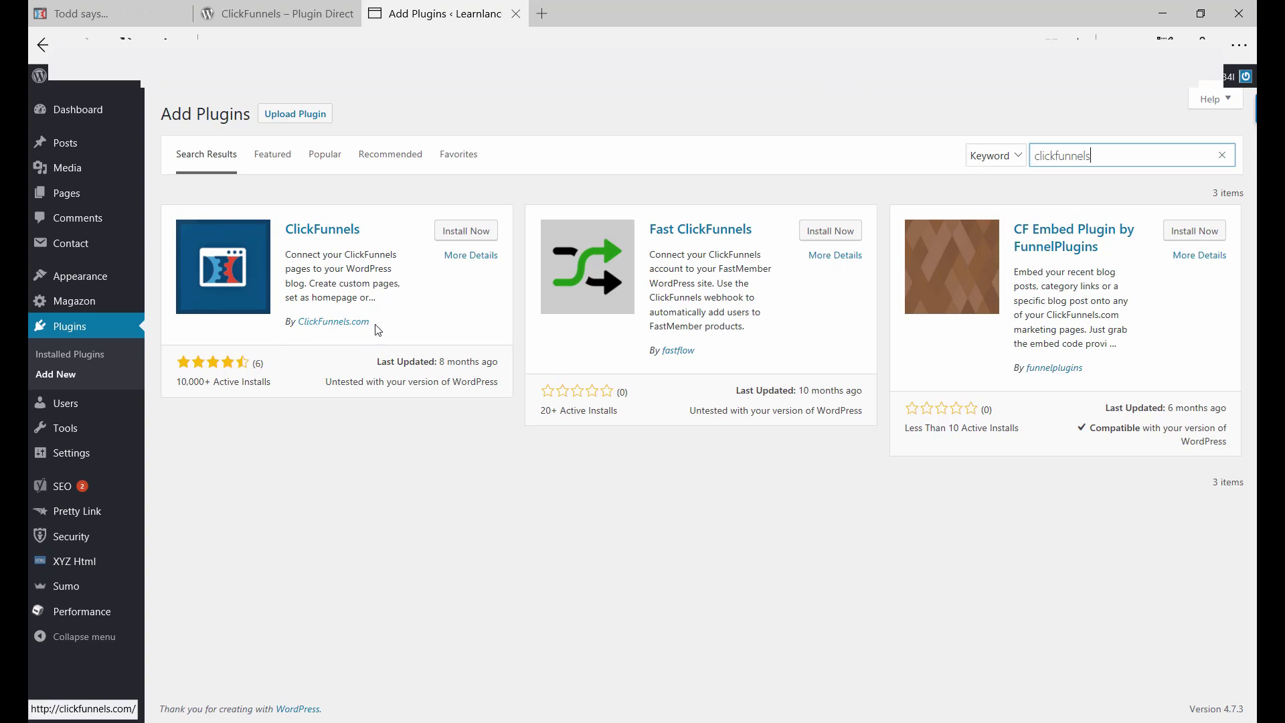
drag(373, 323, 299, 322)
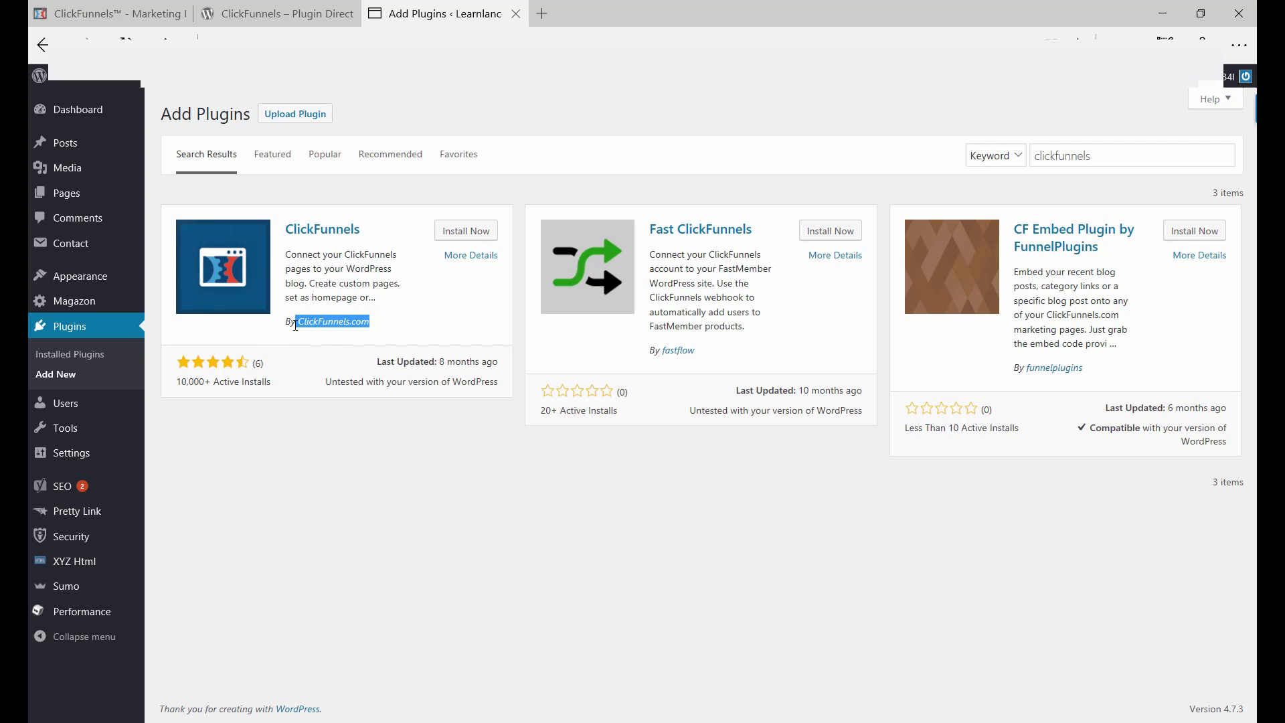
click(354, 277)
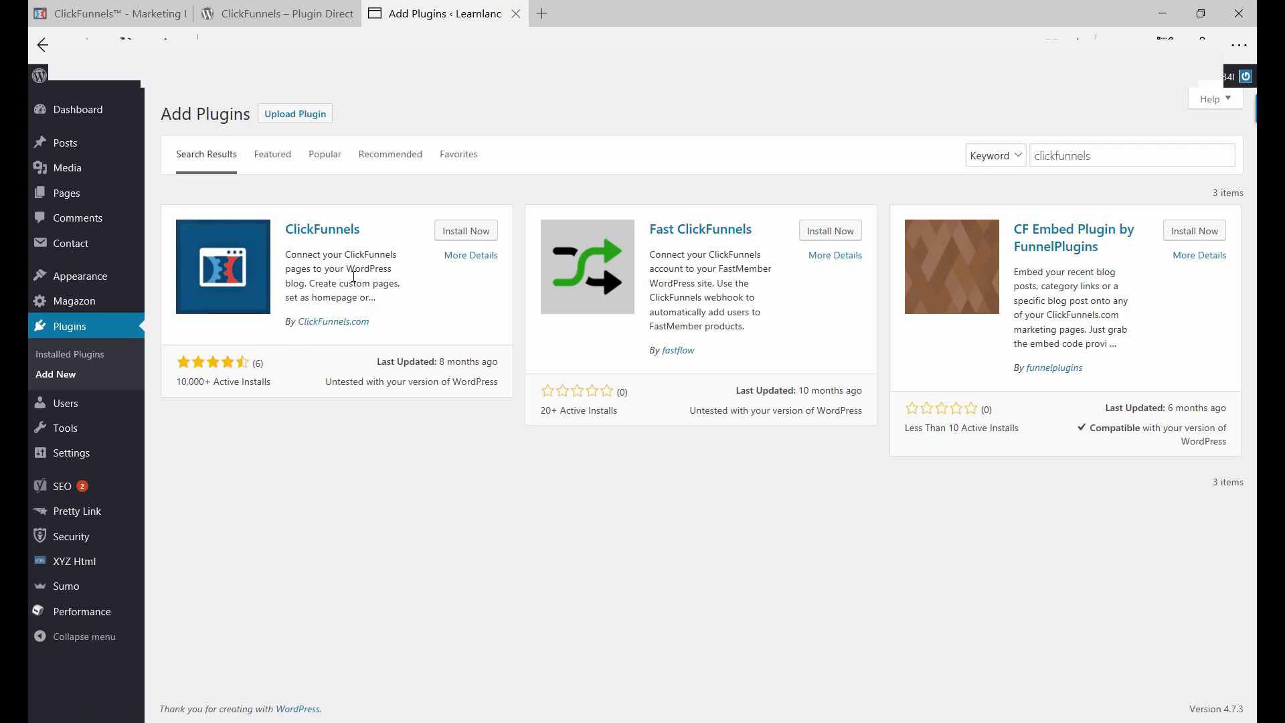
click(472, 239)
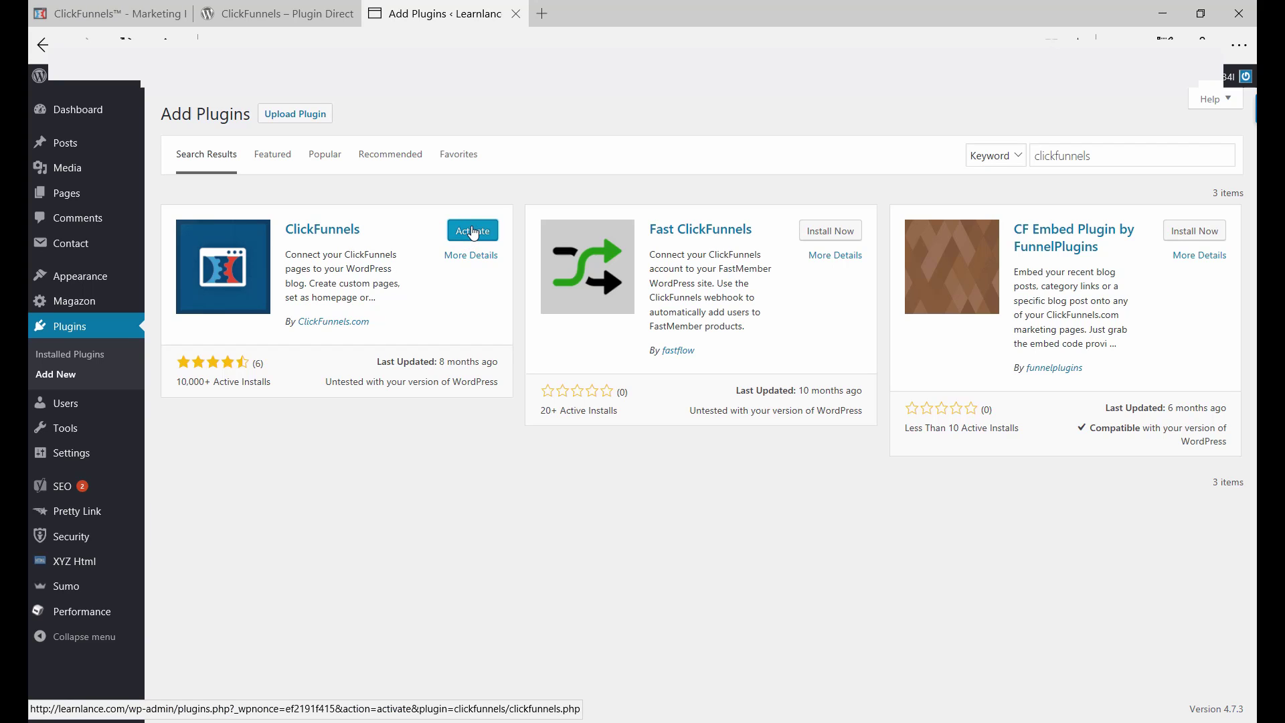
Step: Activate the installed ClickFunnels plugin and go to its empty Pages list
click(473, 232)
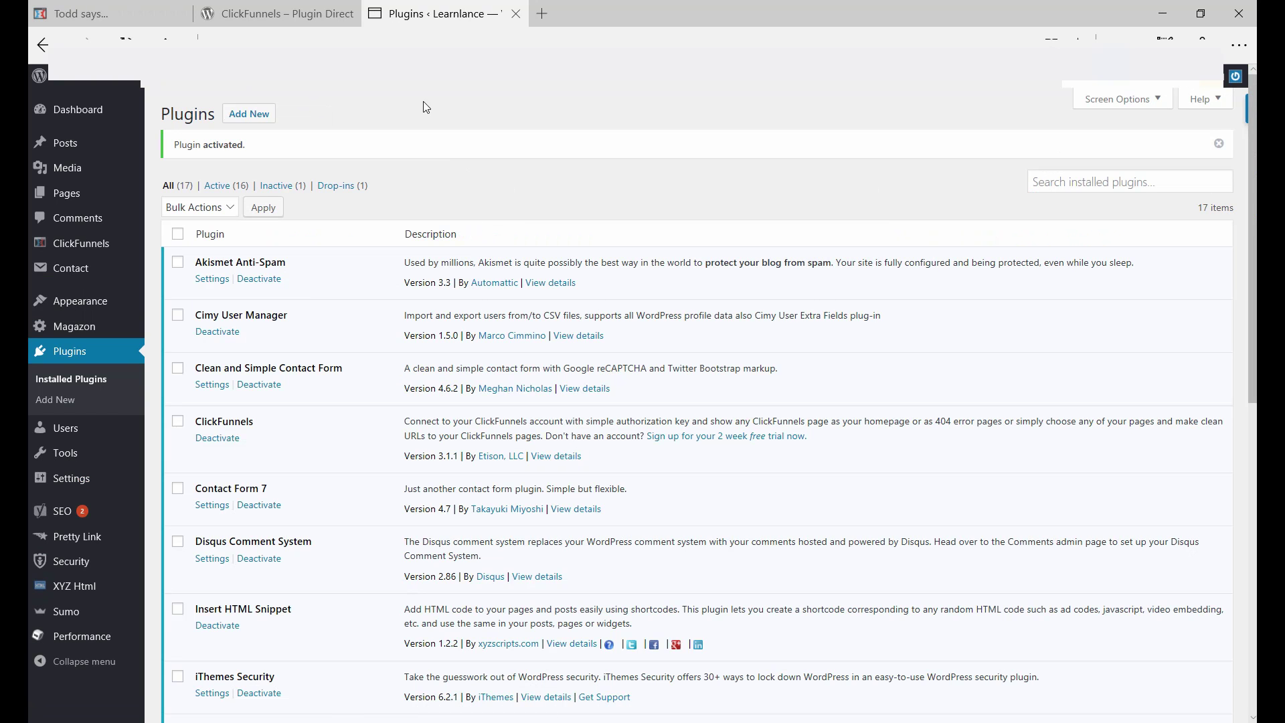
click(179, 423)
click(178, 423)
triple_click(621, 453)
drag(867, 447, 852, 462)
click(292, 450)
mouse_move(125, 256)
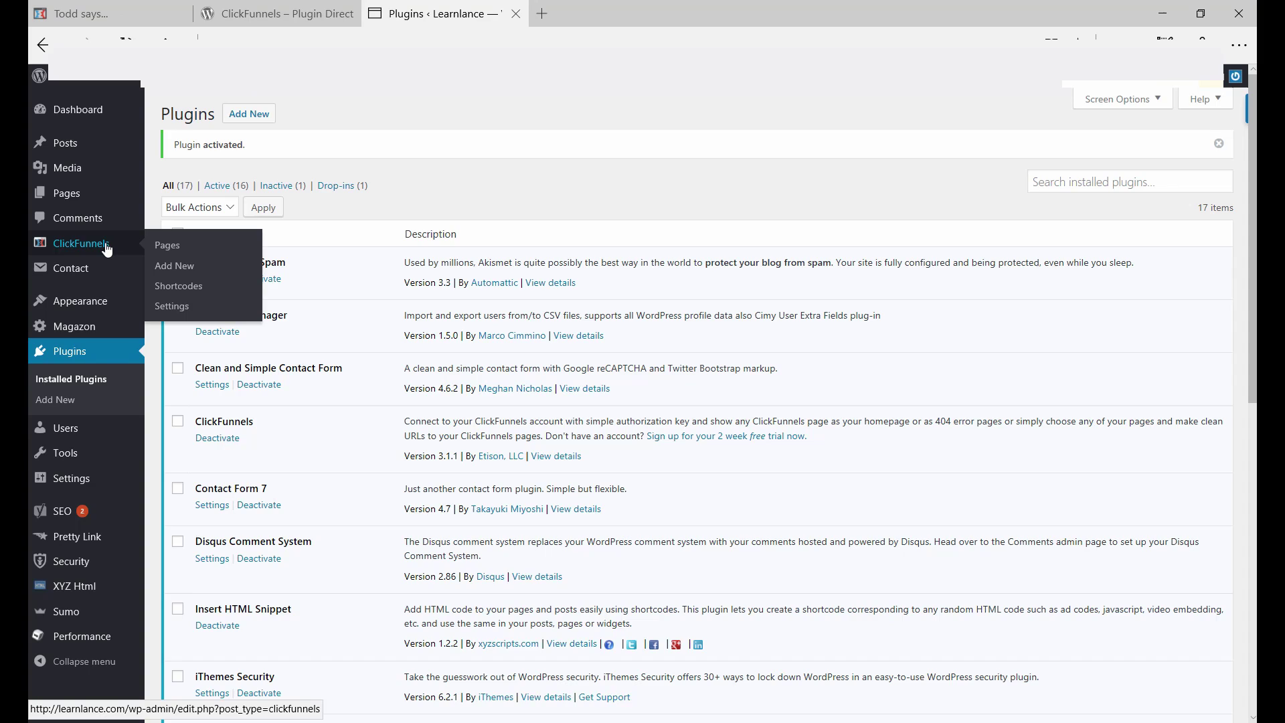
click(107, 249)
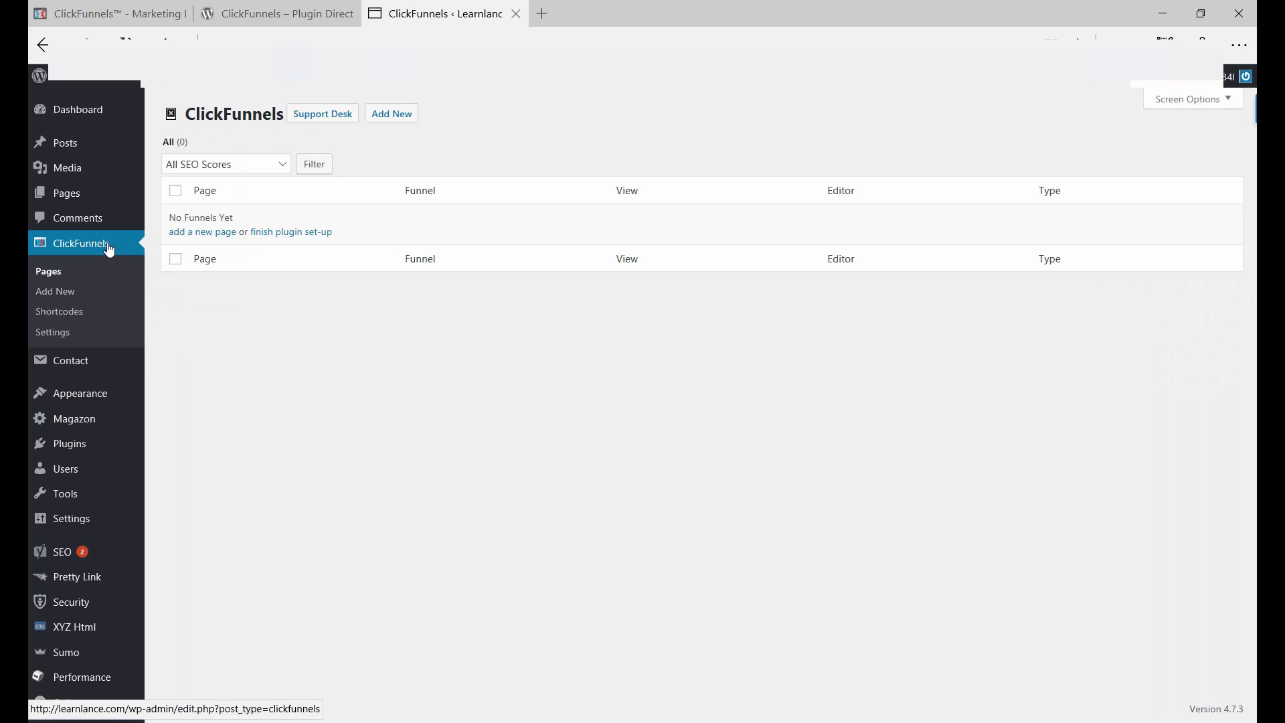
Step: Open ClickFunnels Settings and enter the account's e-mail address in the Account Email field
click(48, 338)
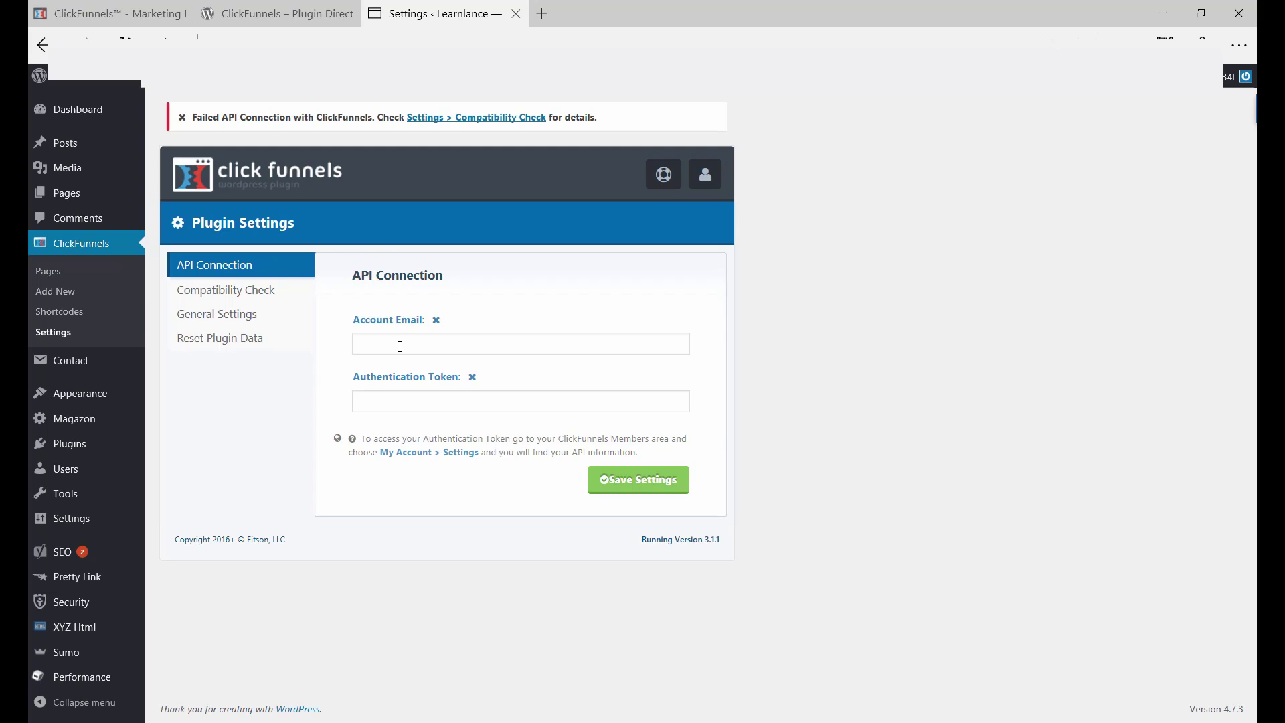
click(401, 346)
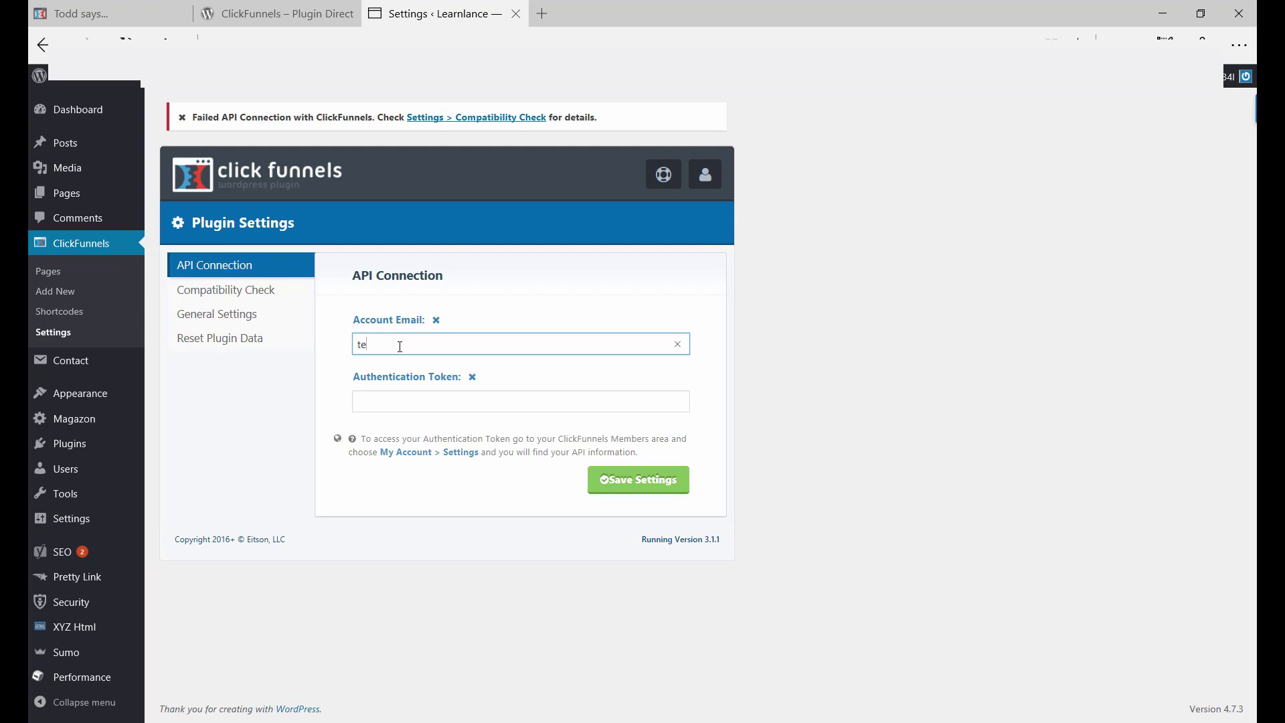
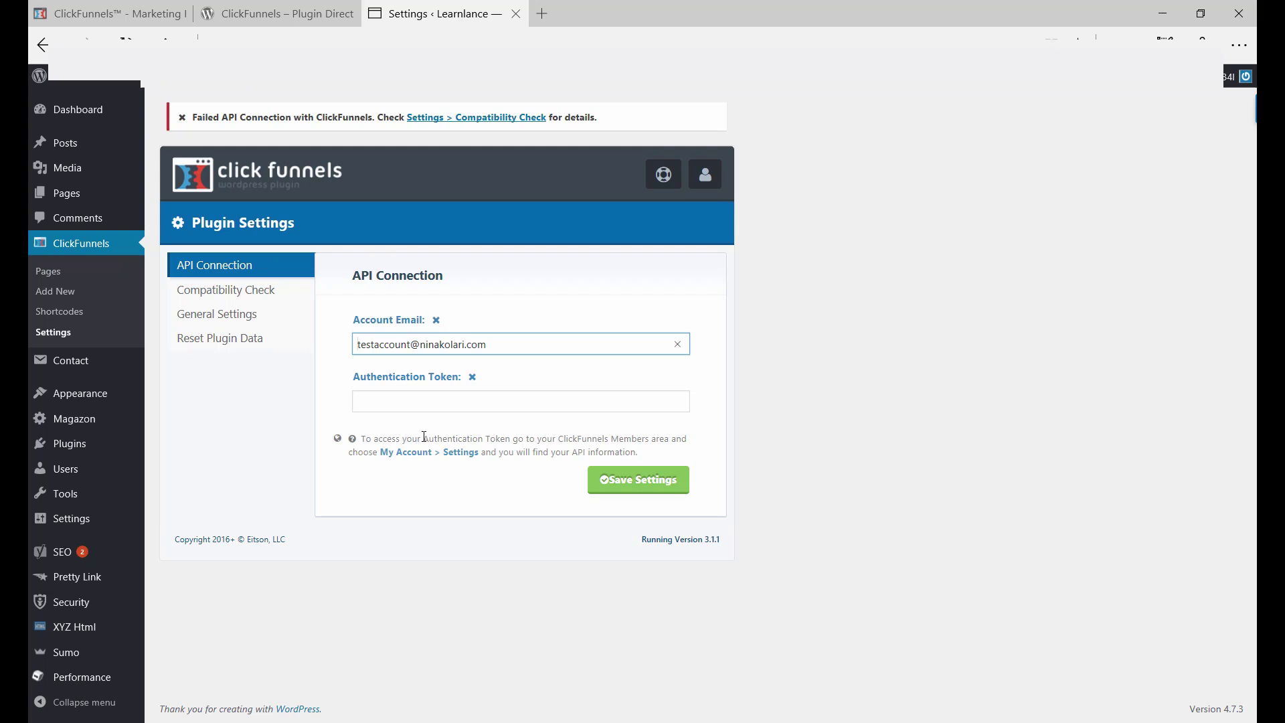
key(Home)
Step: Copy the WordPress API Key from ClickFunnels Account Details and return to the Authentication Token field
click(84, 14)
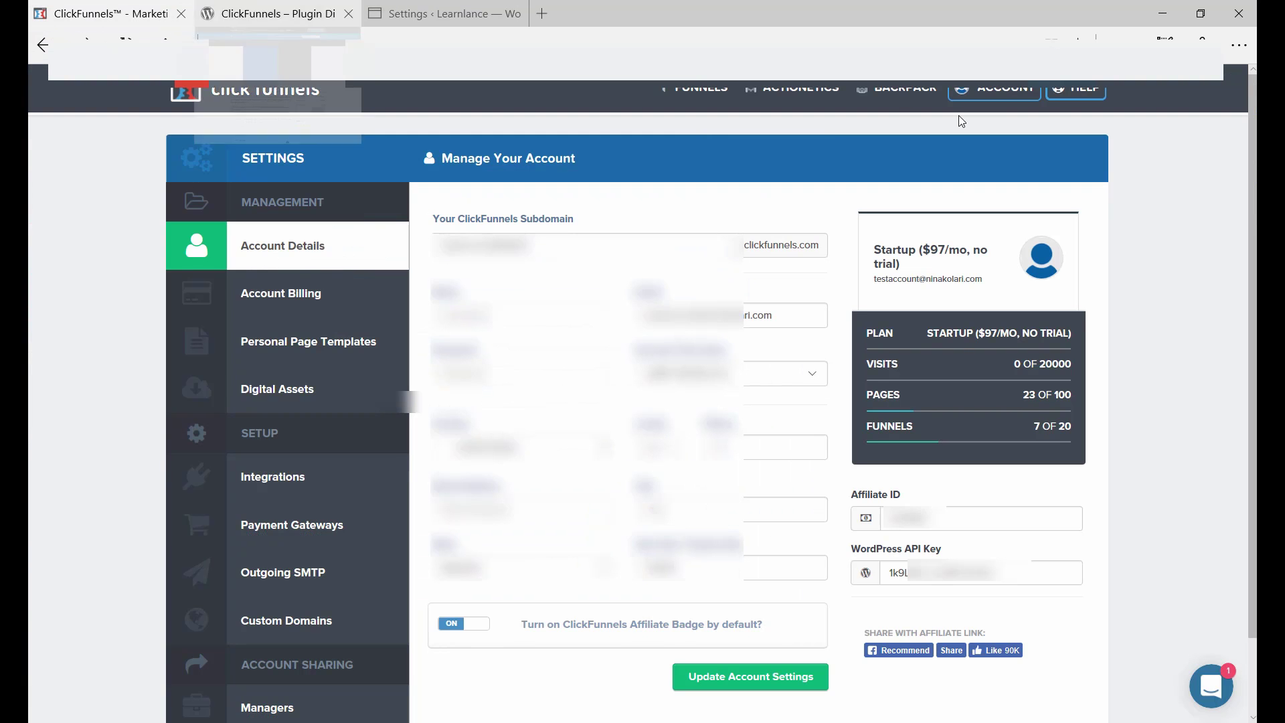
mouse_move(979, 97)
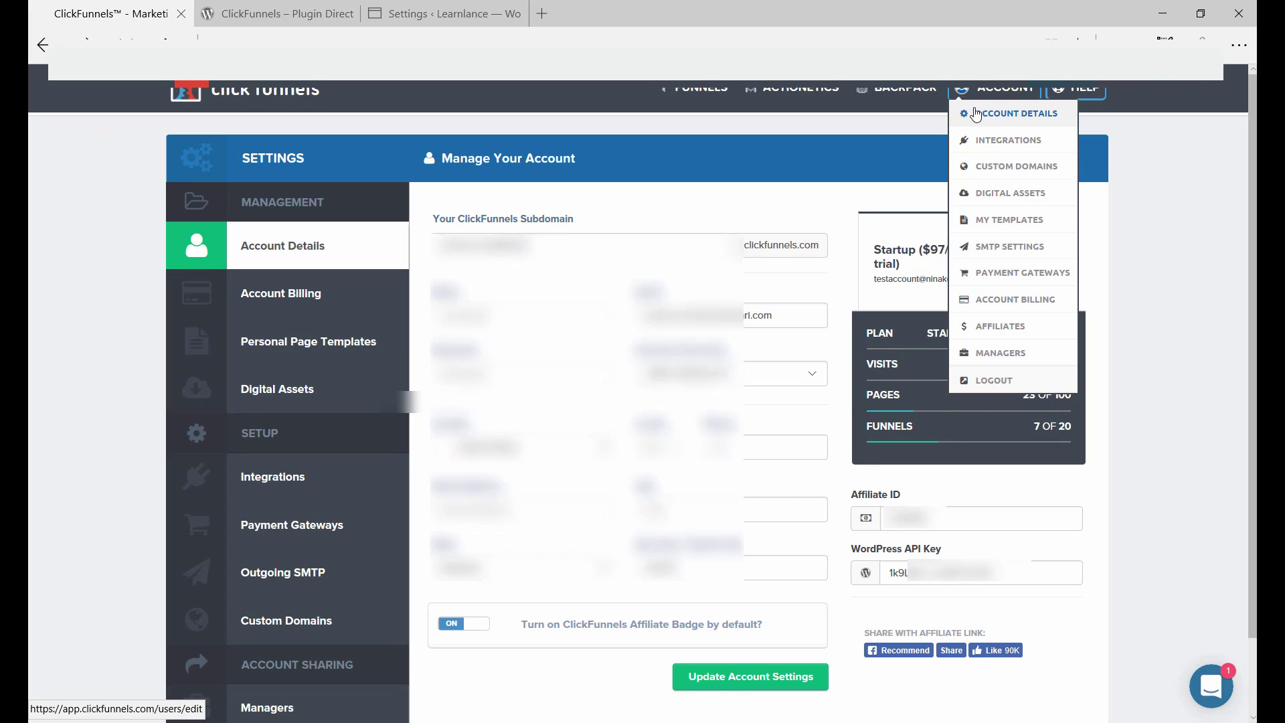
click(977, 113)
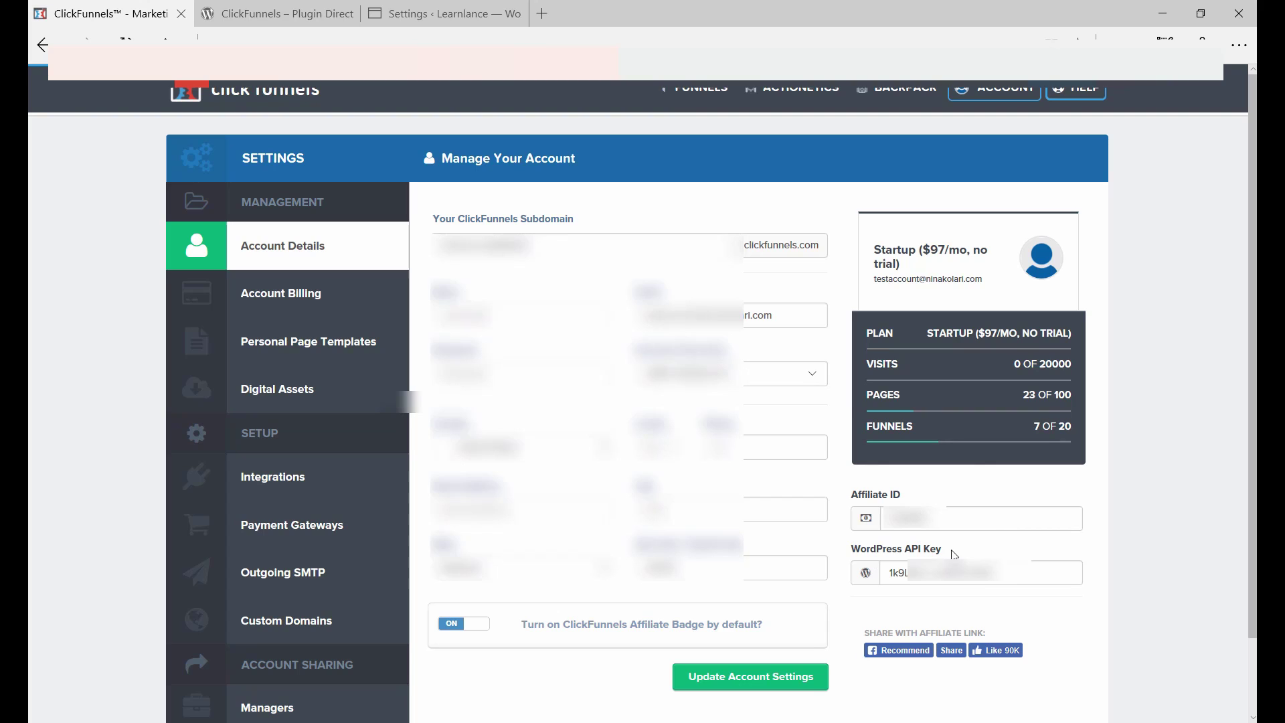
double_click(904, 573)
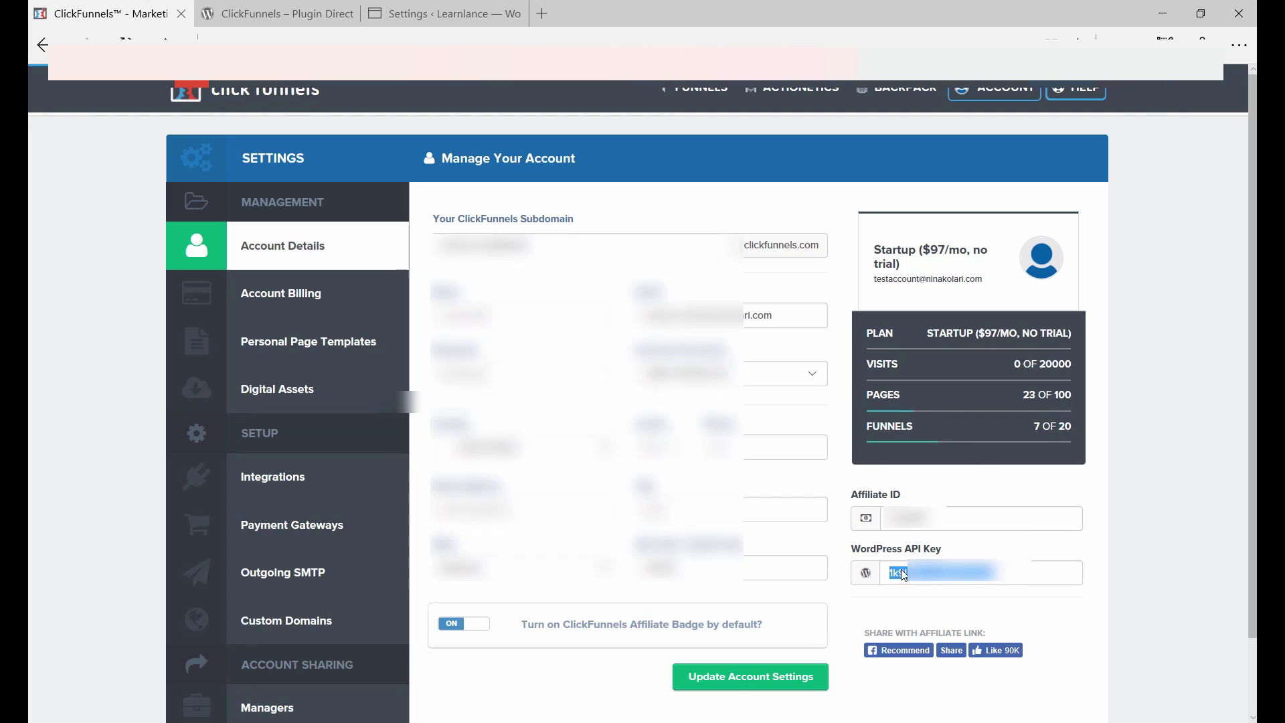
click(447, 20)
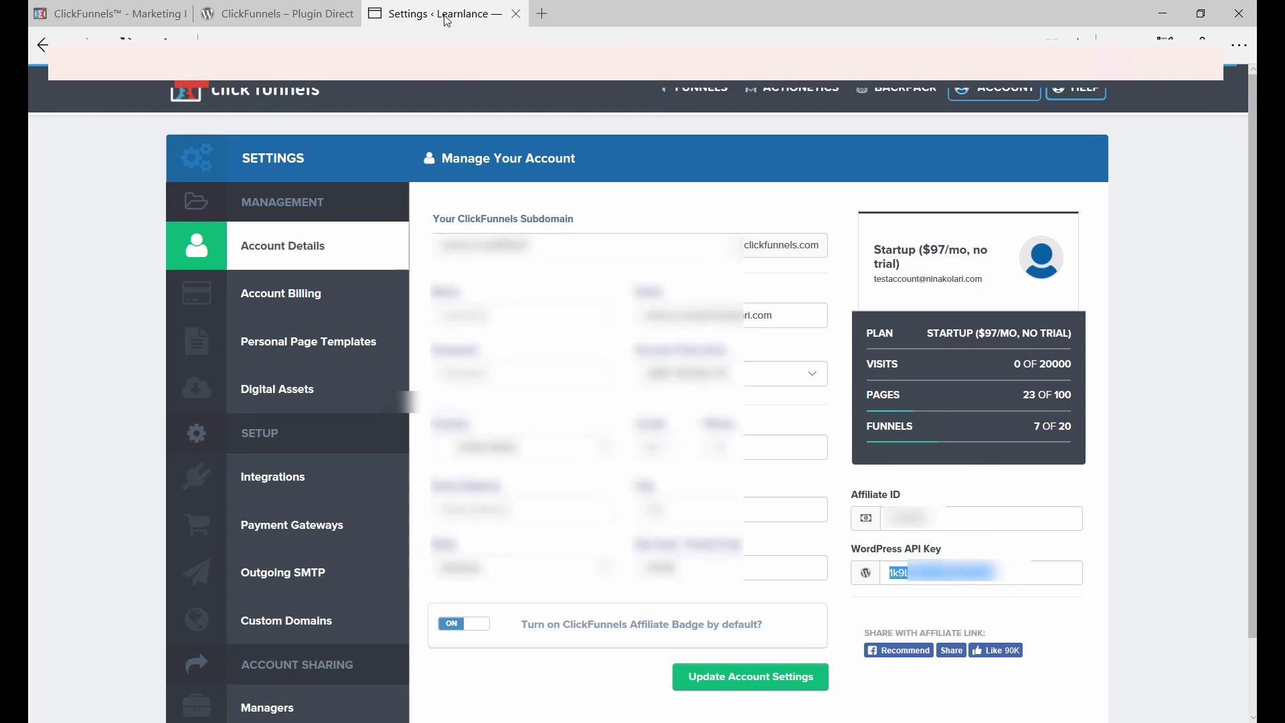
key(Tab)
Step: Paste the API key as the Authentication Token, save, and confirm the success notice
key(ctrl+v)
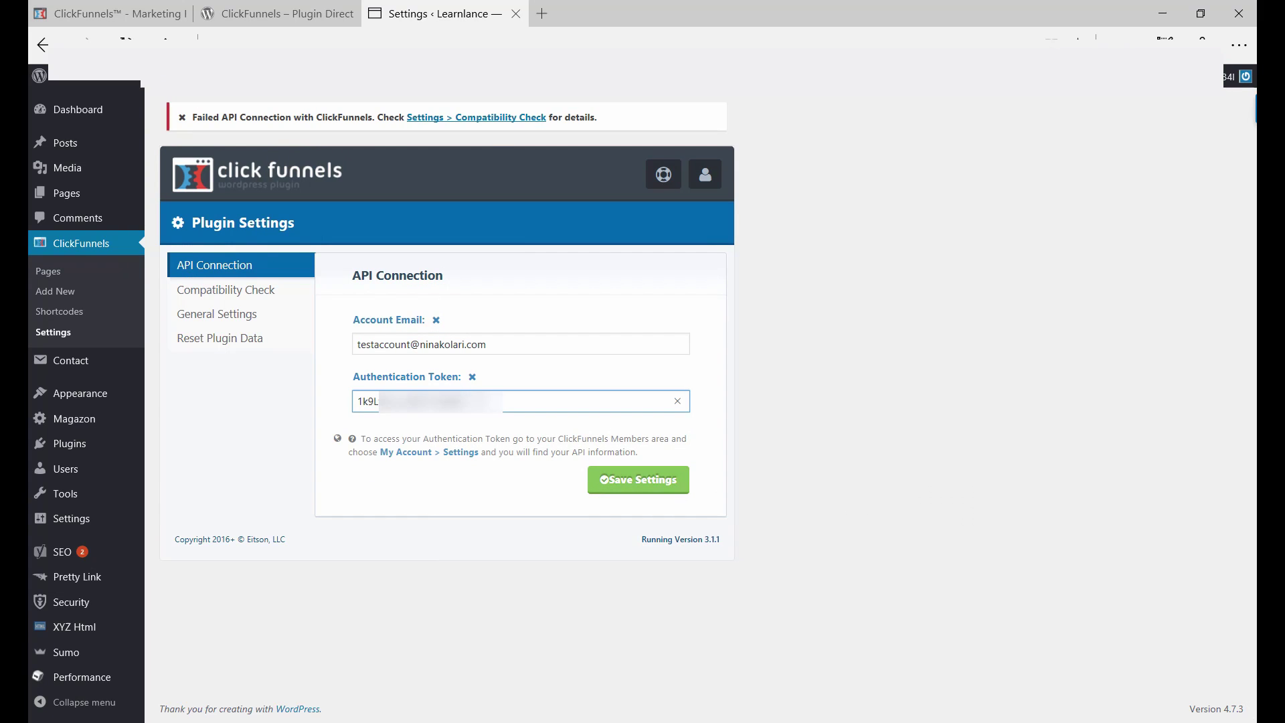
click(643, 482)
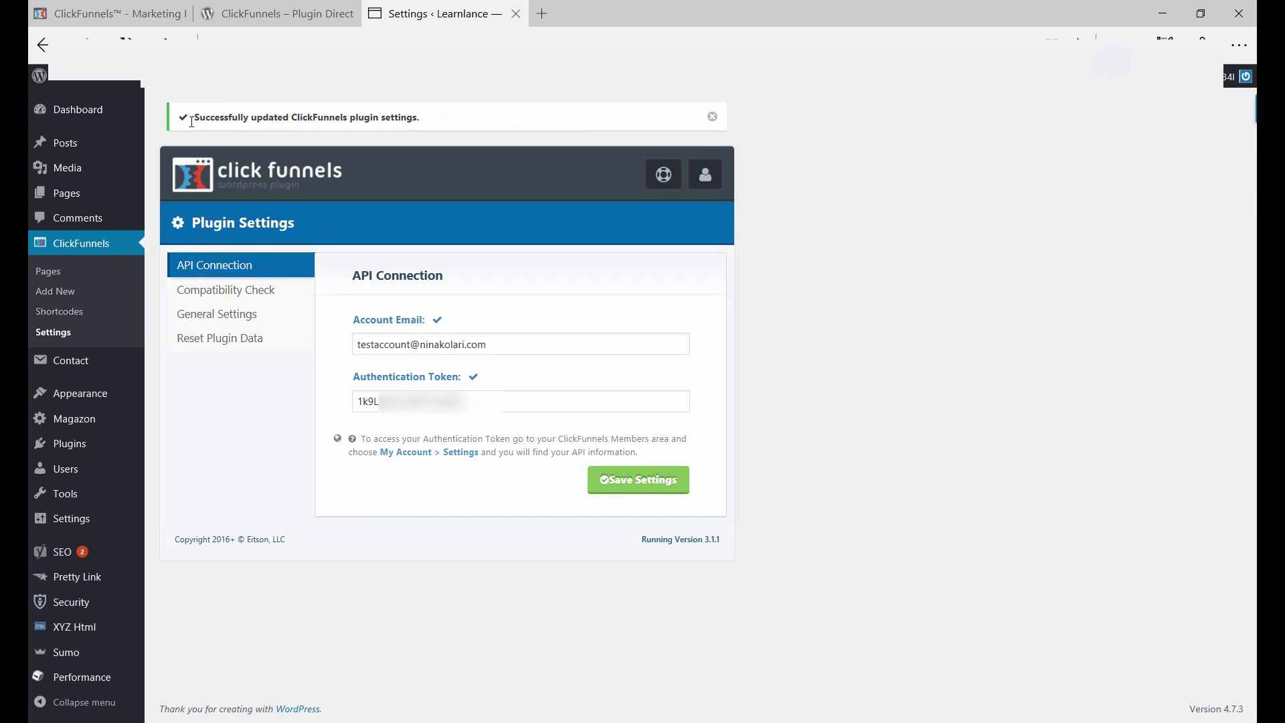
drag(195, 117, 396, 123)
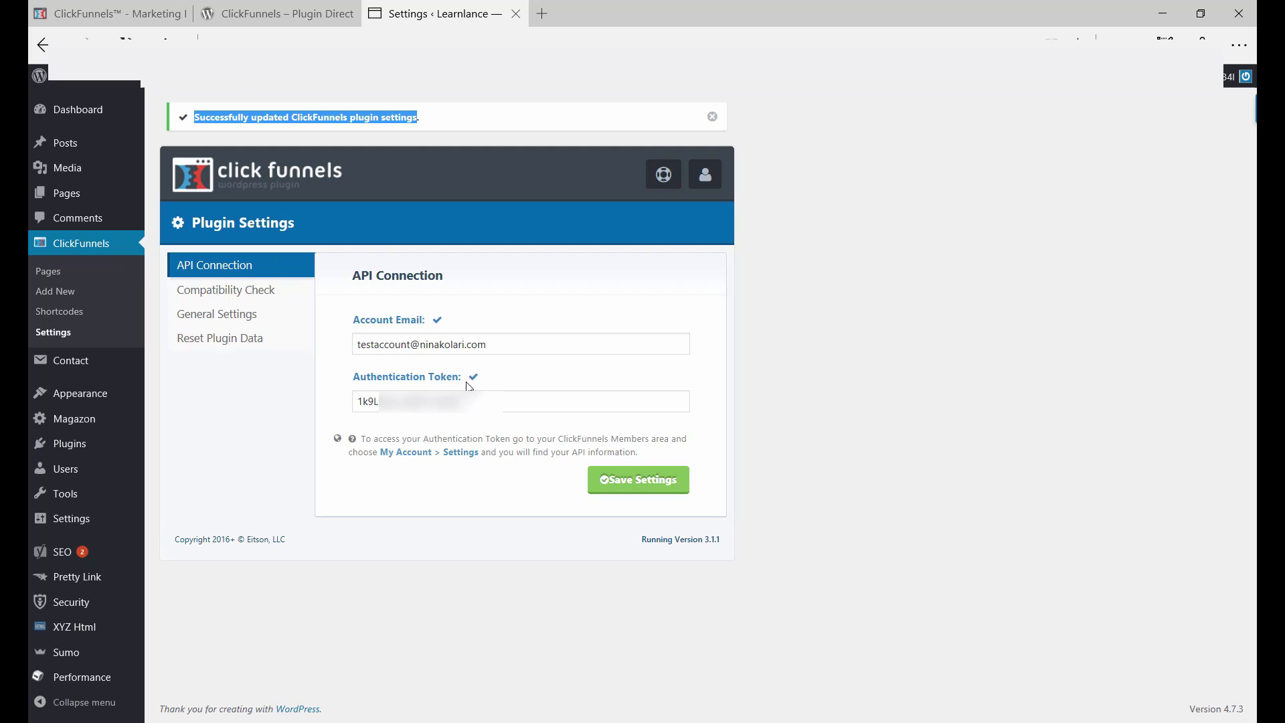
Step: Keep Page Display Method as Download & Display in General Settings and save them
click(222, 315)
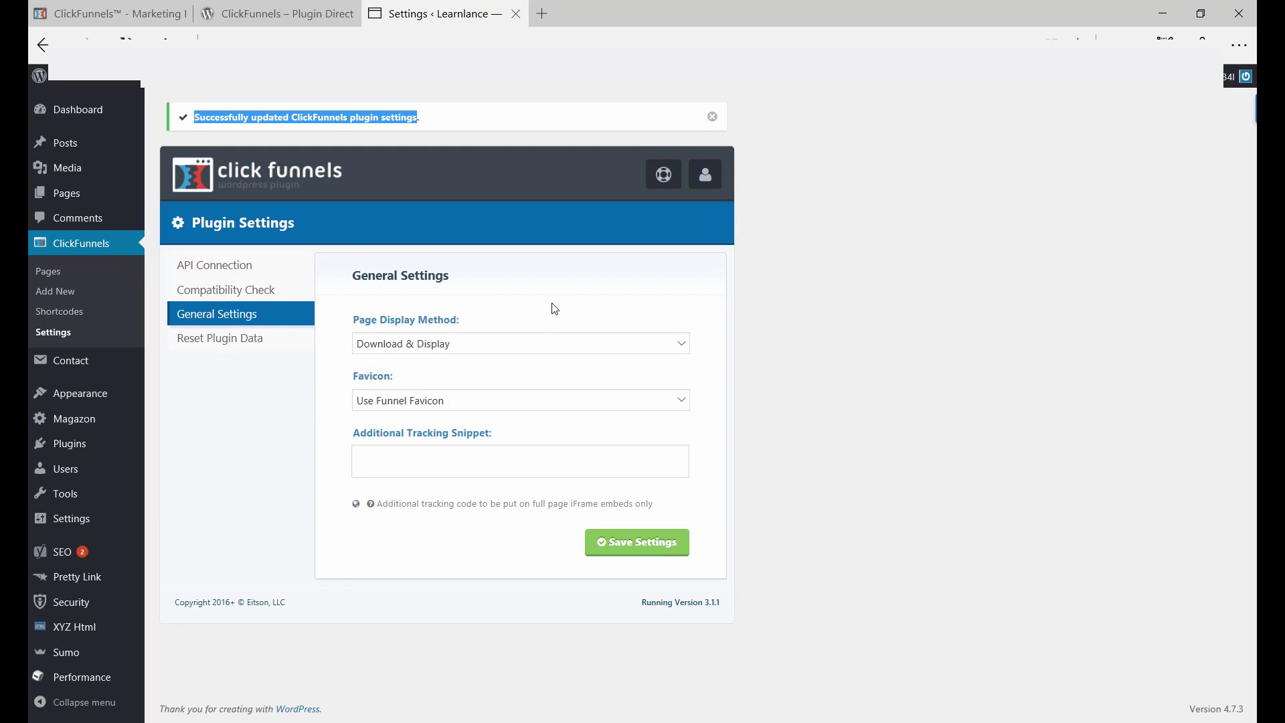
click(544, 342)
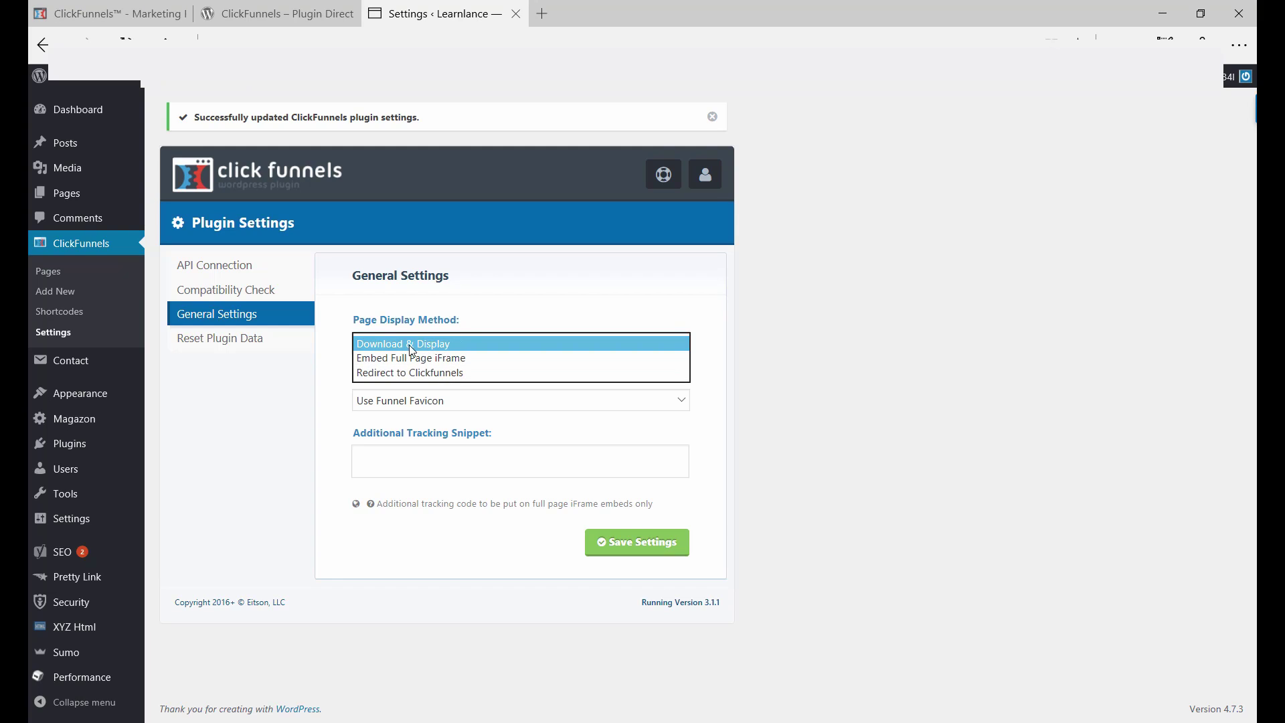
click(447, 348)
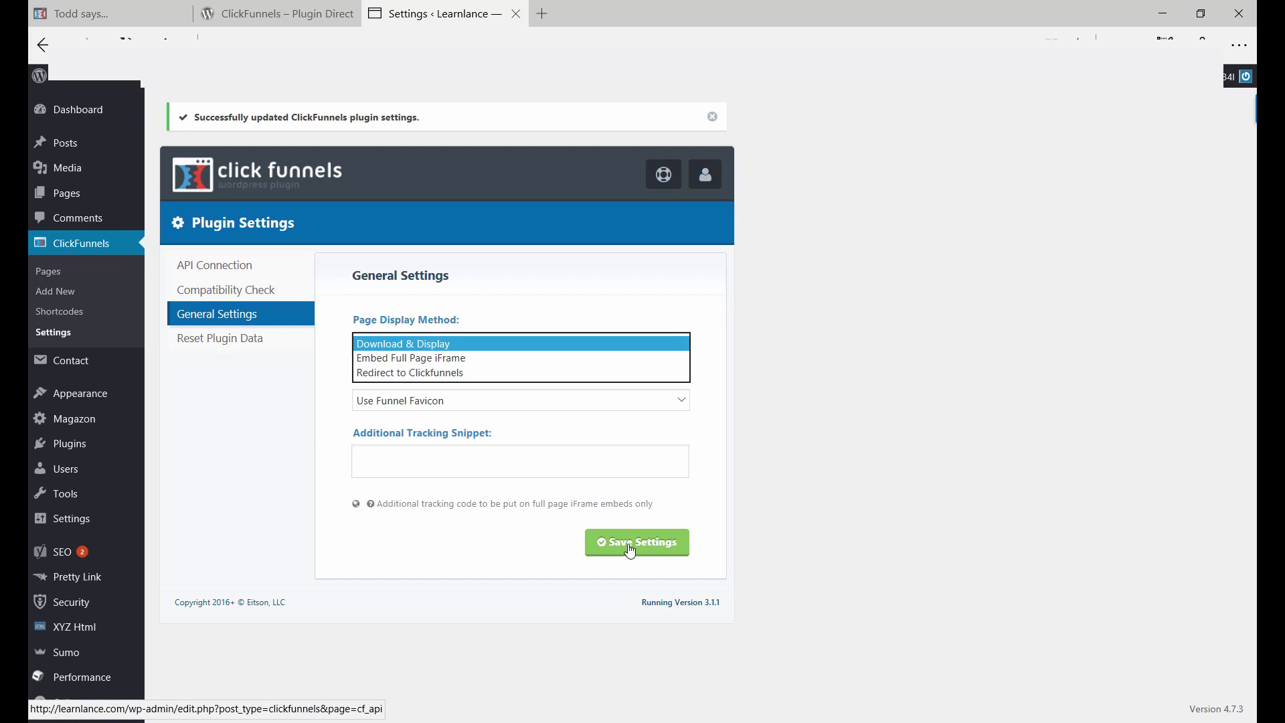
click(630, 550)
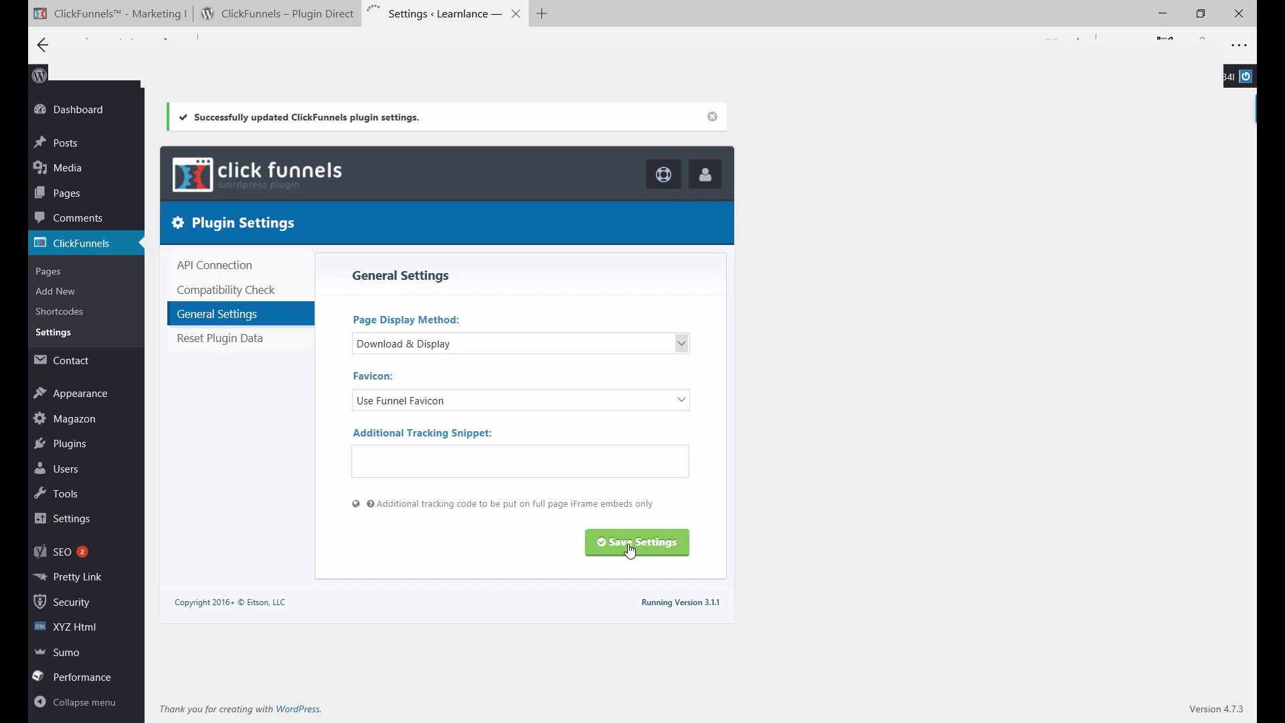
Step: Add a new Regular Page ClickFunnels page with CF Course Funnel as its funnel
click(61, 295)
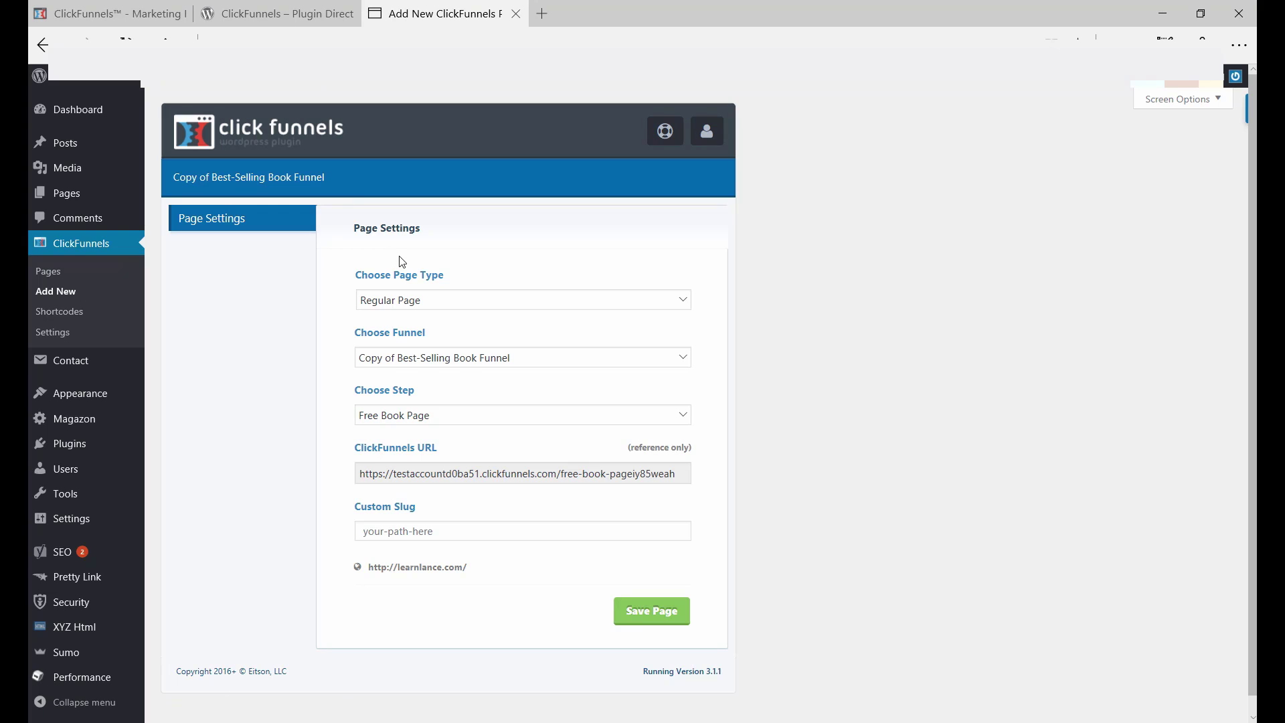
click(535, 300)
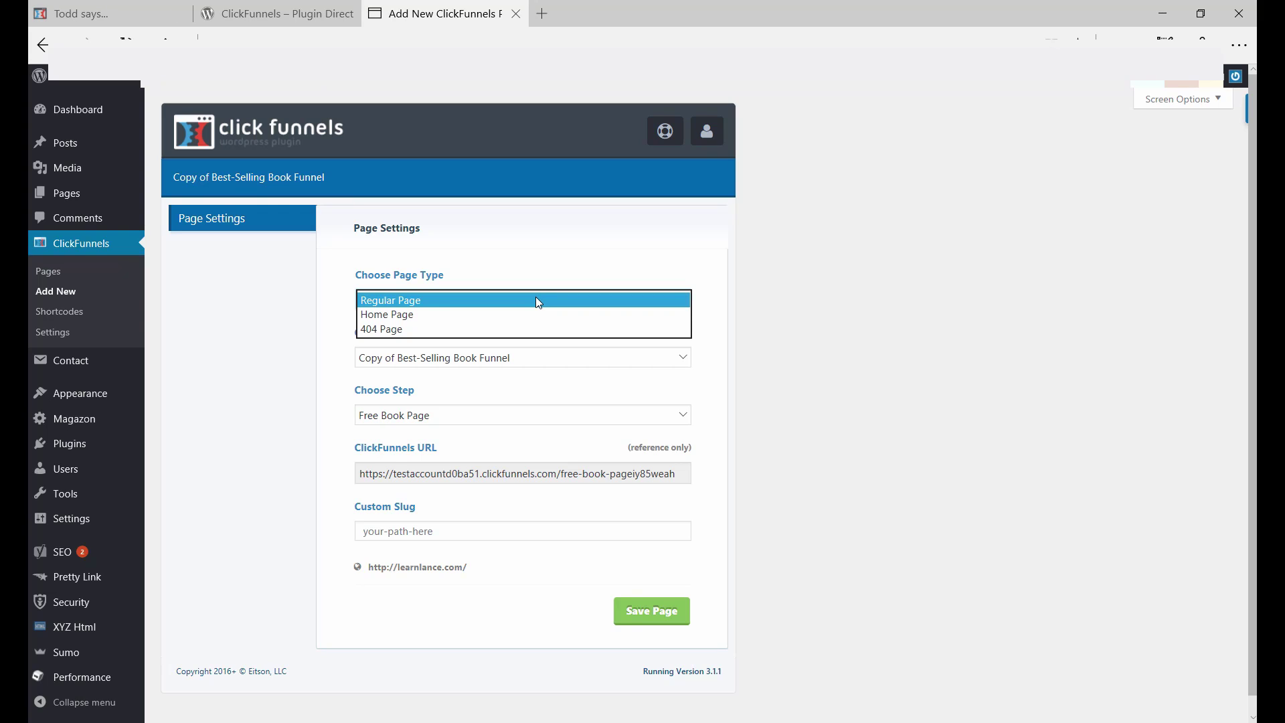
click(539, 302)
click(470, 357)
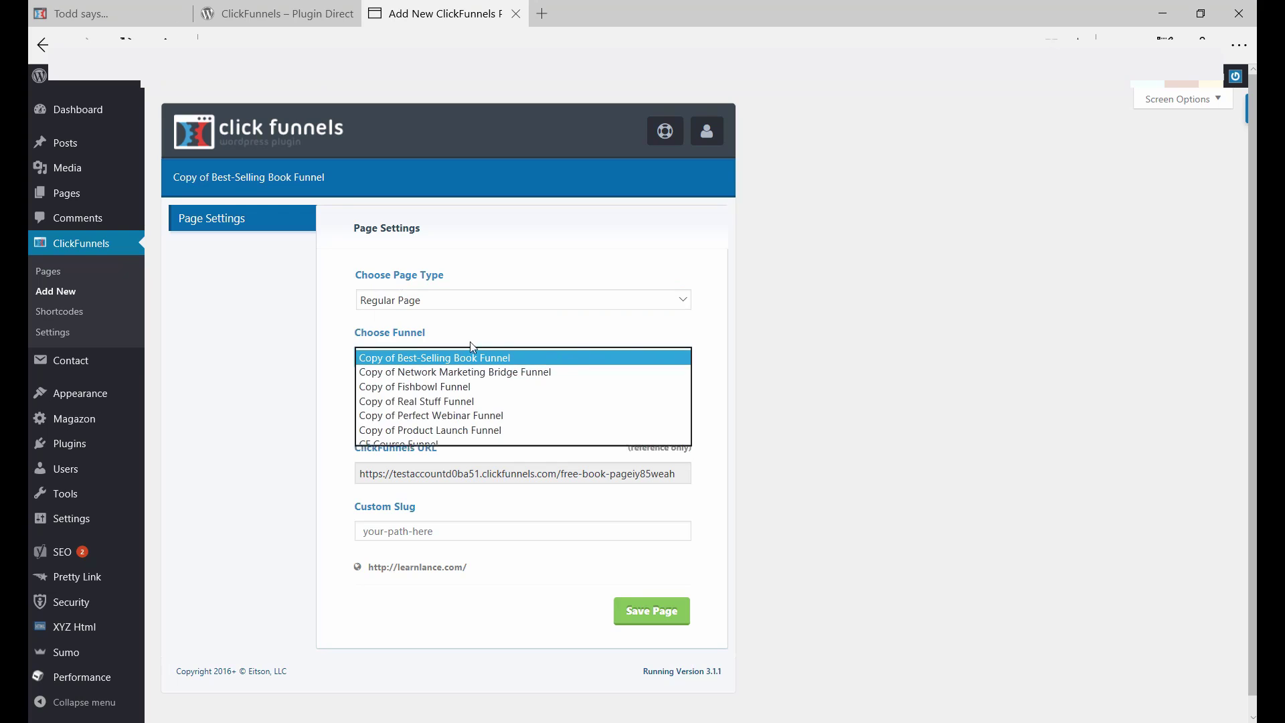
click(470, 352)
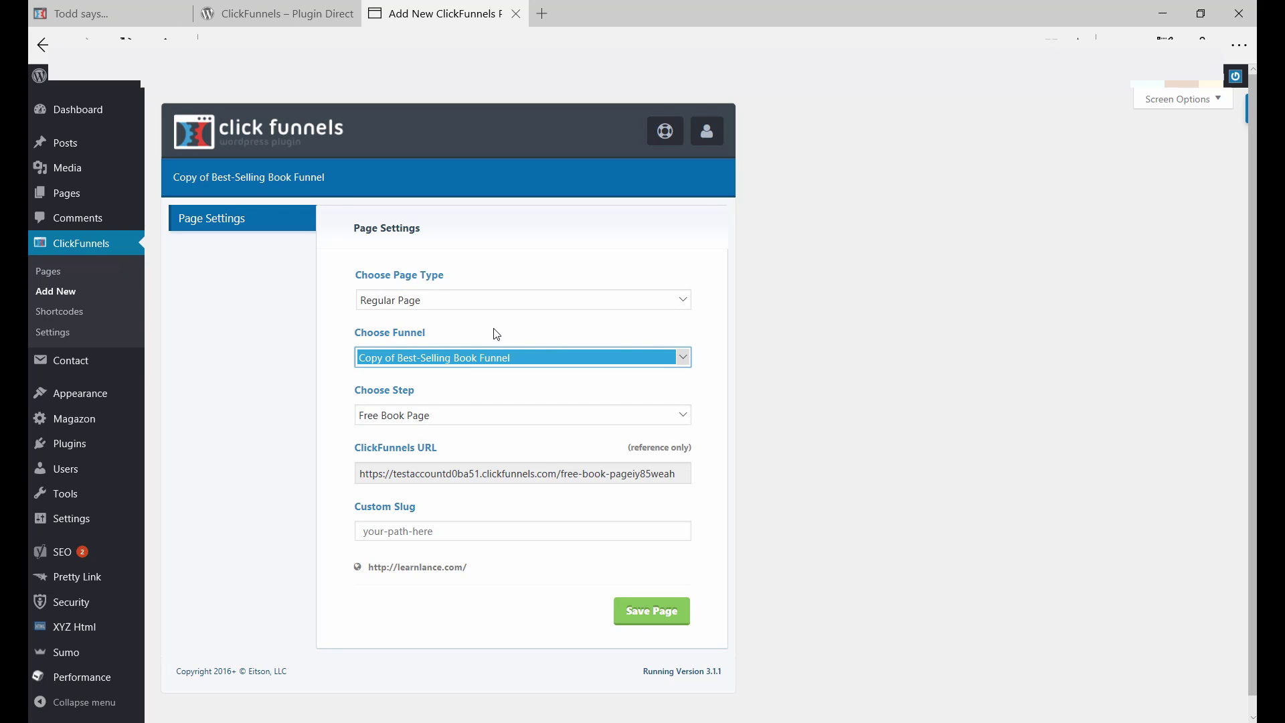
click(441, 354)
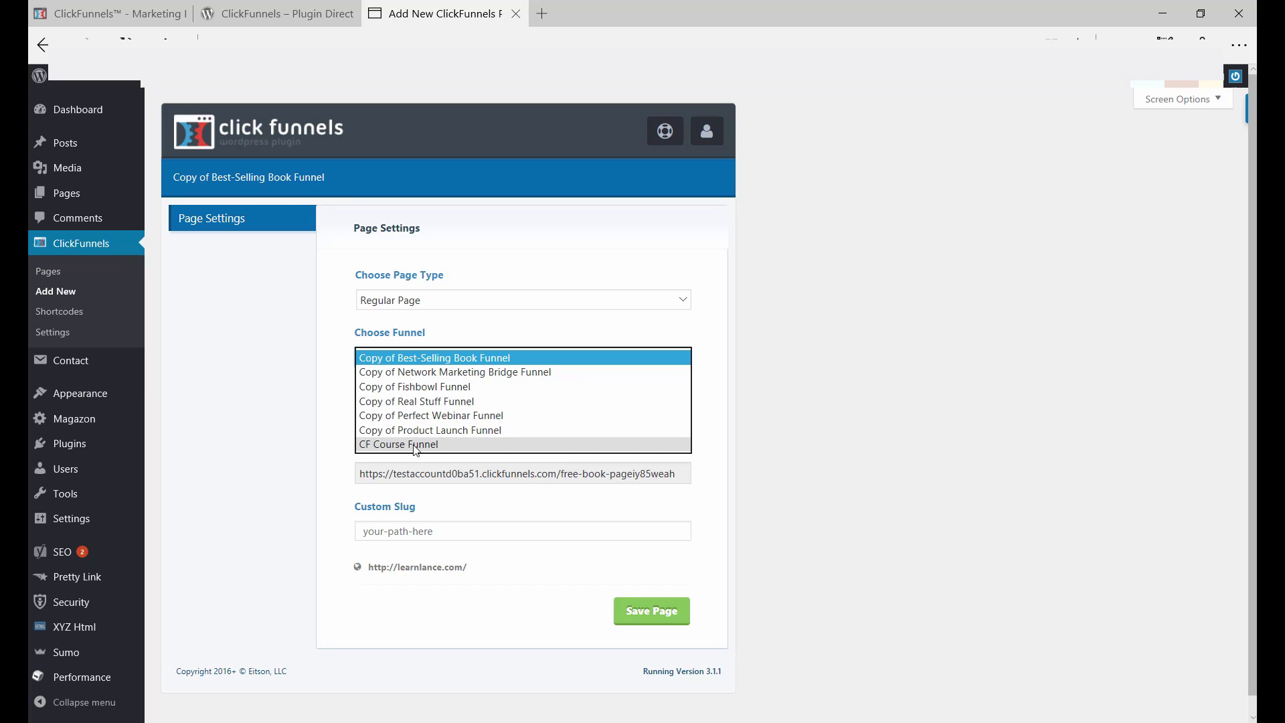
click(415, 445)
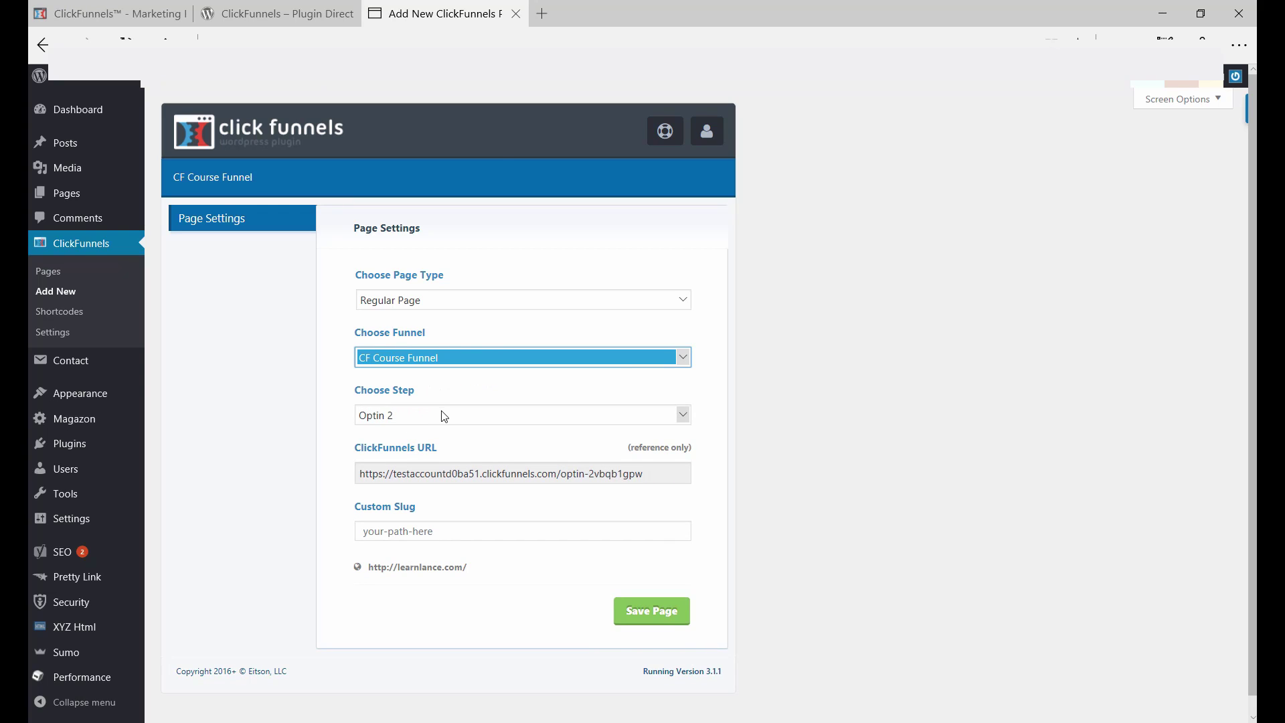
click(443, 415)
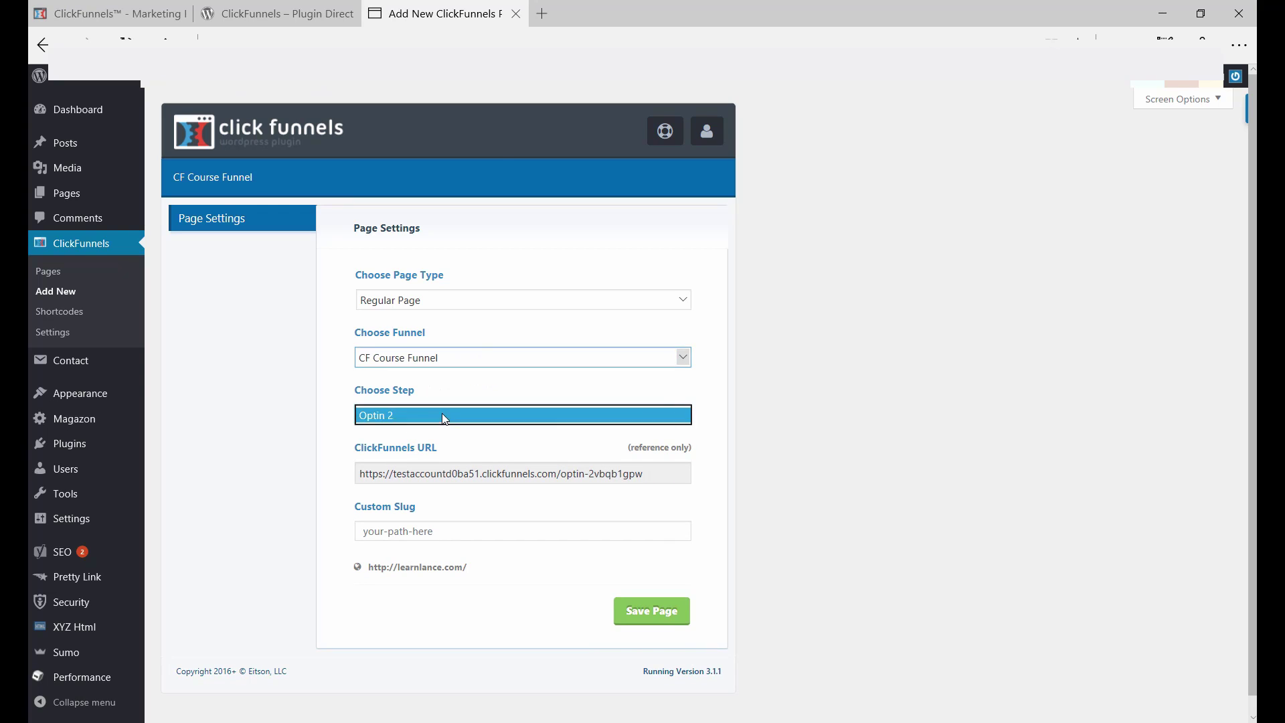
Step: Choose the Optin 2 step and set the custom slug 'landingpage' for learnlance.com/landingpage
click(329, 418)
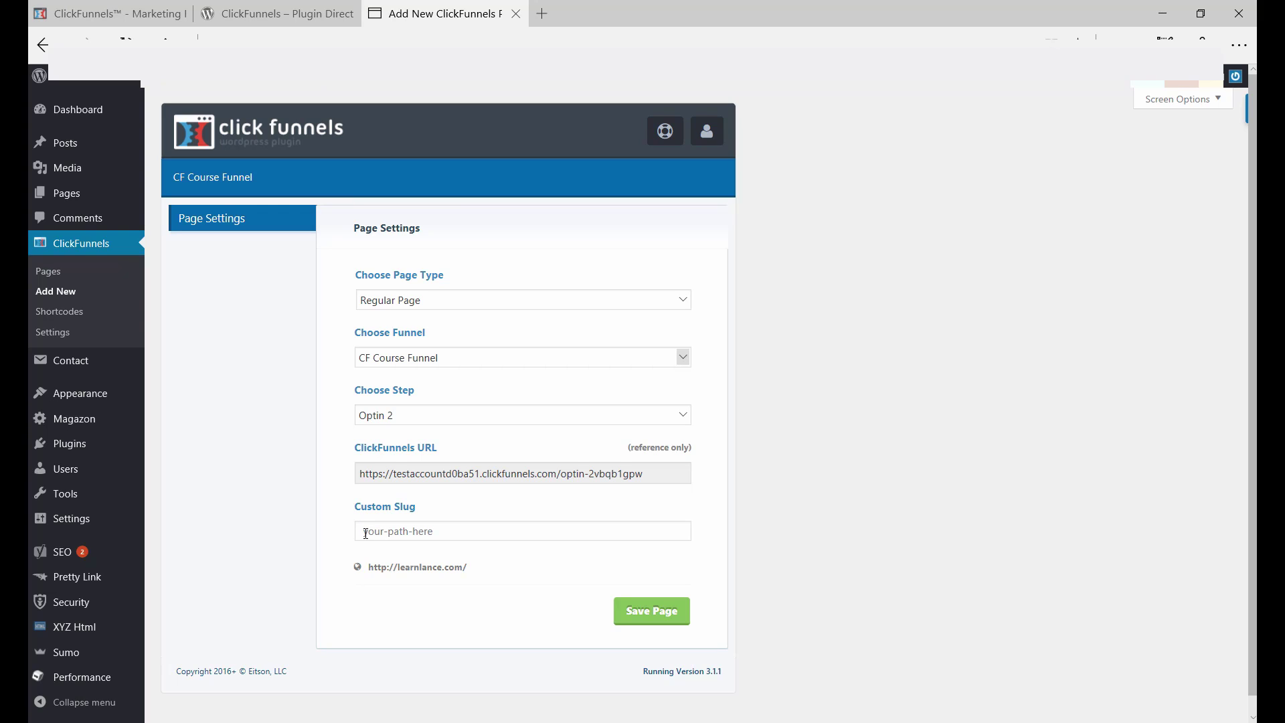
click(365, 533)
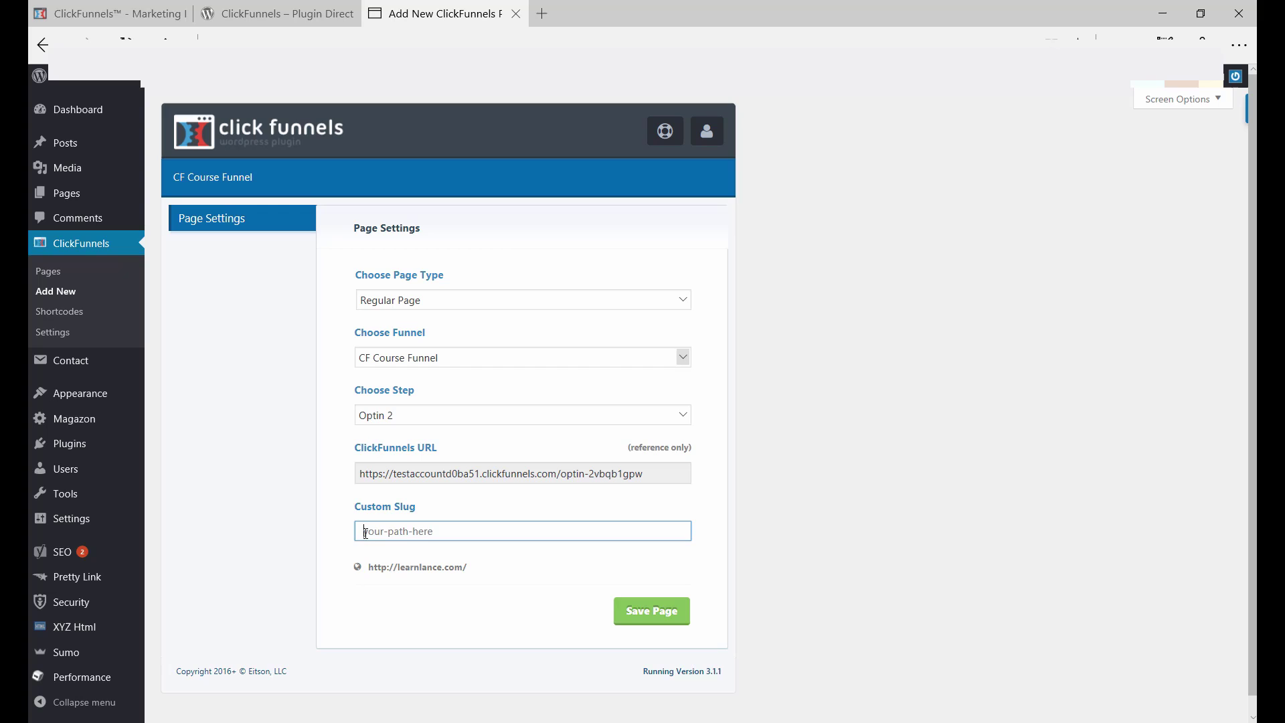
text(landingpage)
drag(541, 573, 371, 574)
click(371, 568)
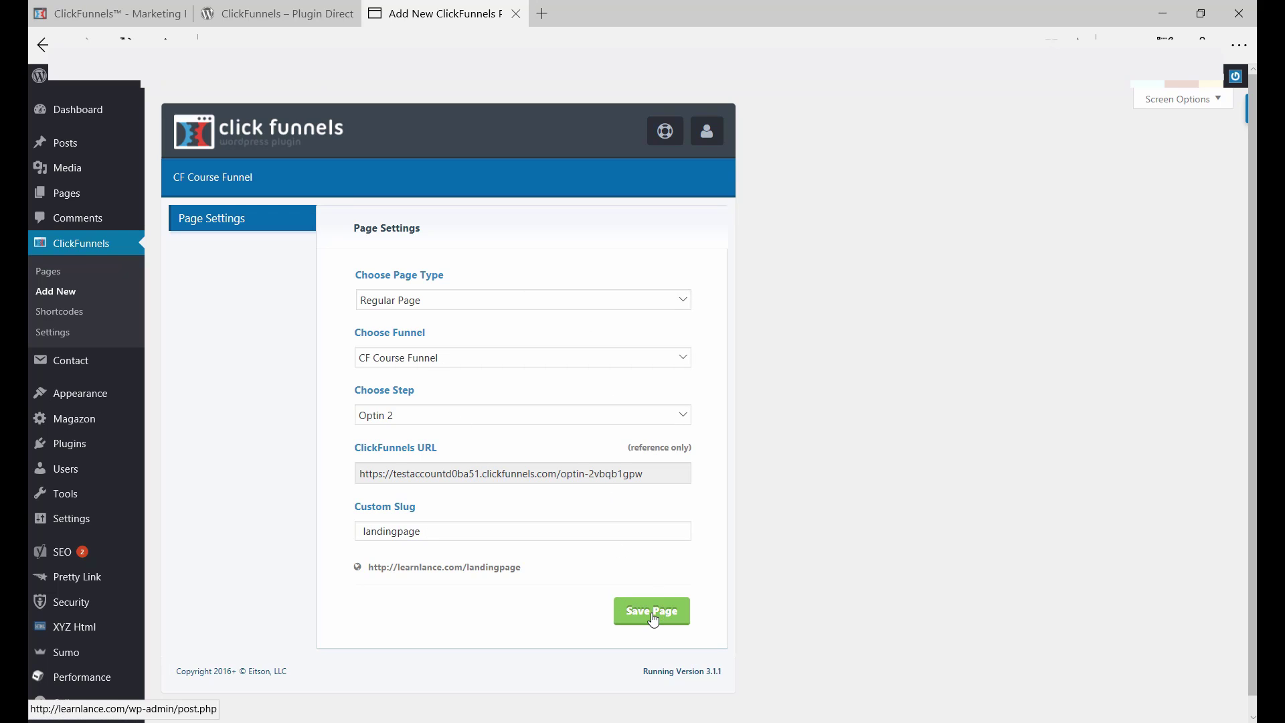
Step: Save the page and scroll through the live Optin 2 opt-in page in the new tab
click(652, 611)
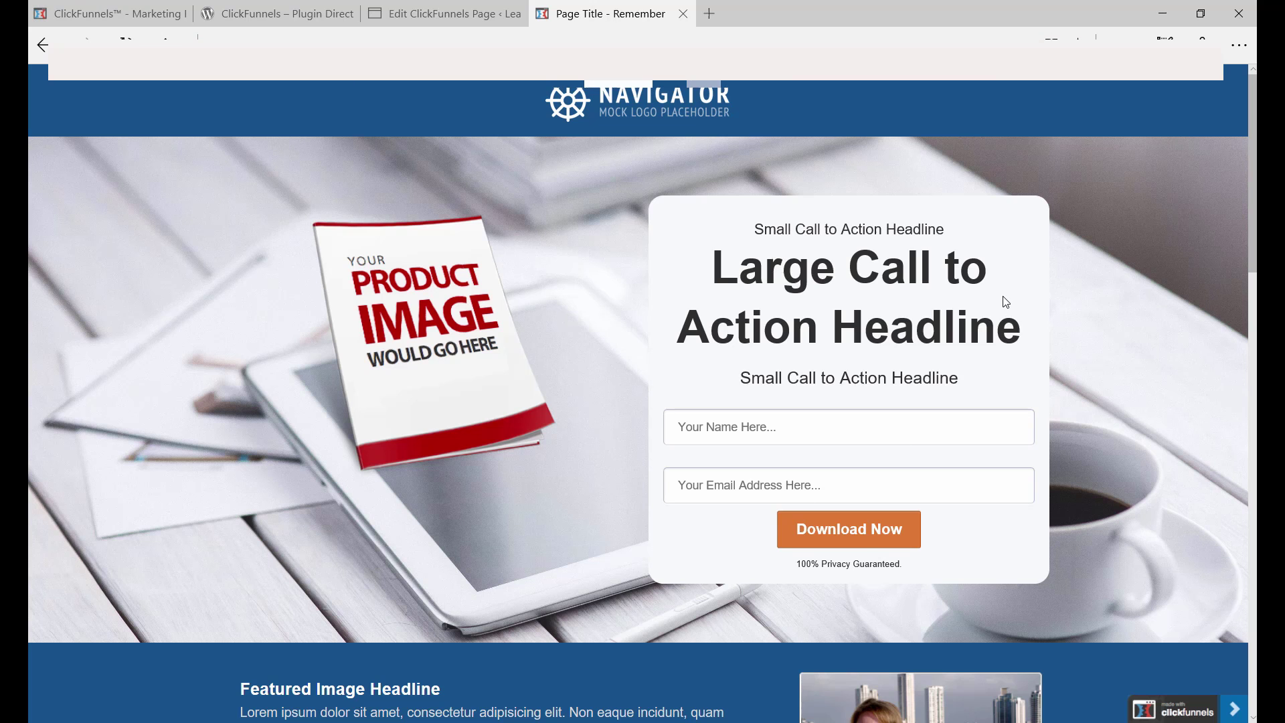
scroll(1004, 303, down, 1)
scroll(1006, 302, down, 8)
scroll(1006, 301, up, 10)
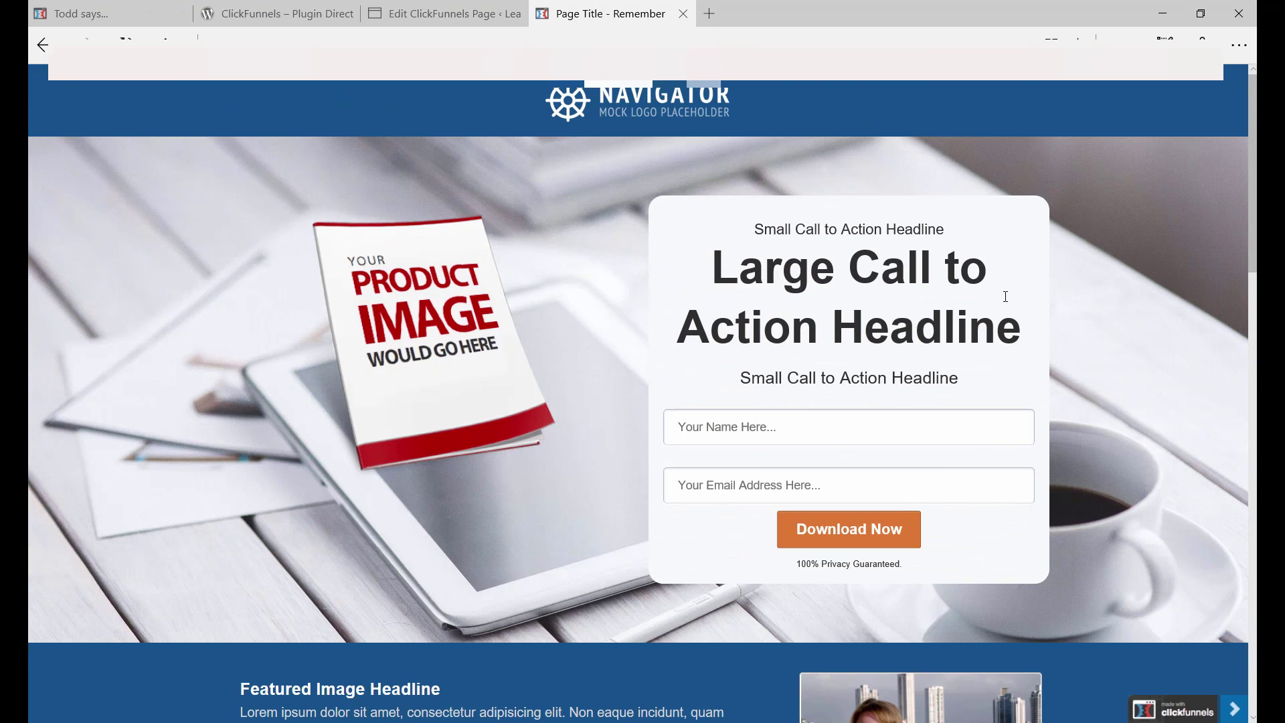